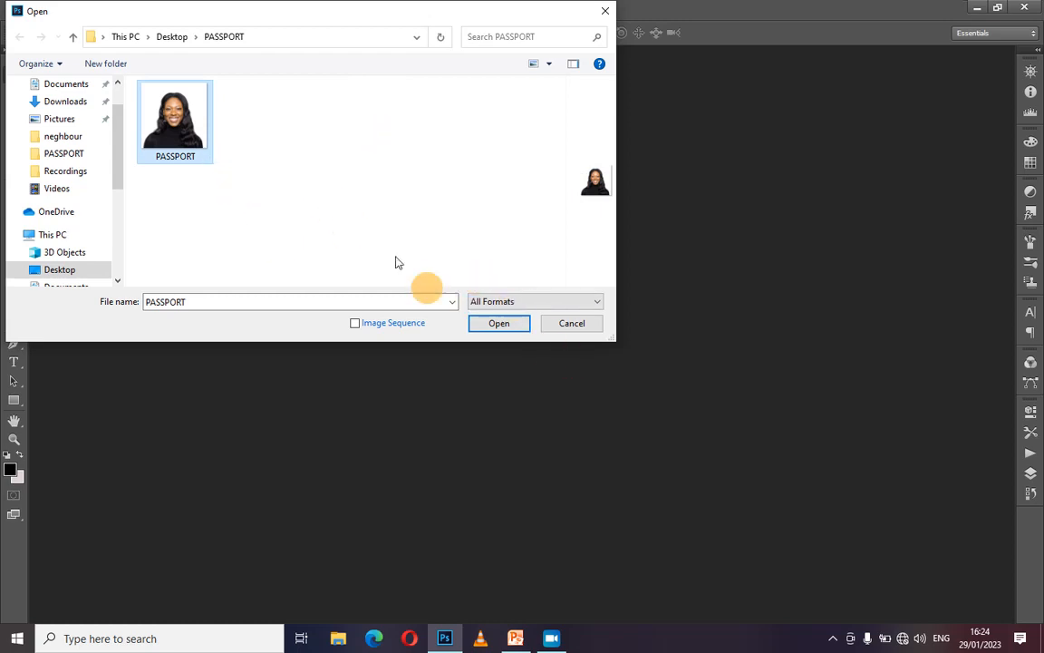
Step: Open the image PASSPORT from the PASSPORT folder and dock its floating window into the workspace
click(492, 326)
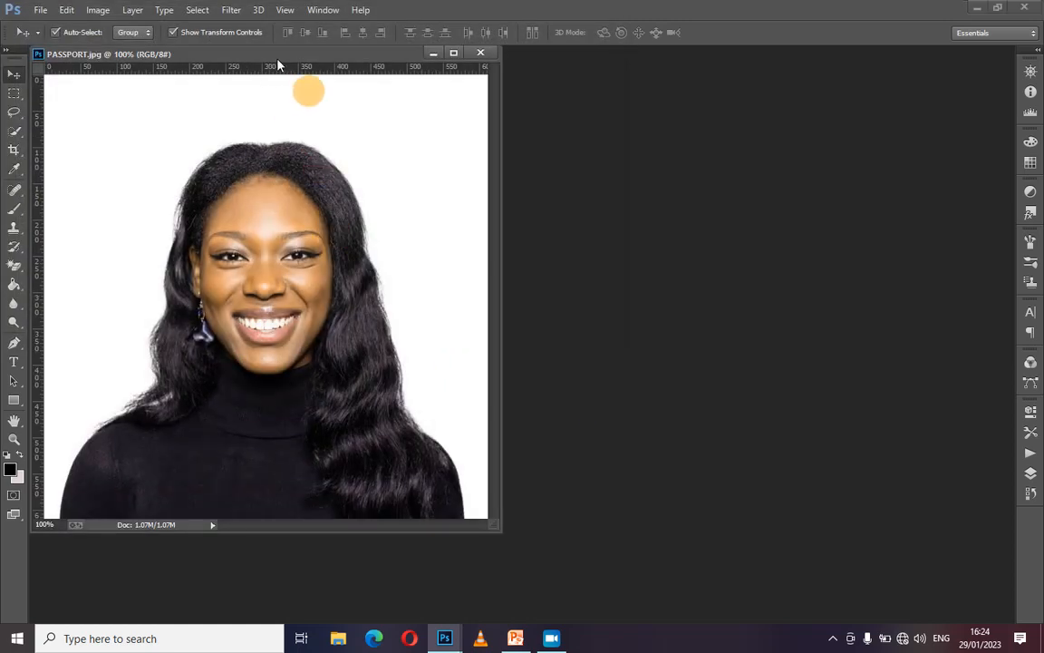
click(41, 10)
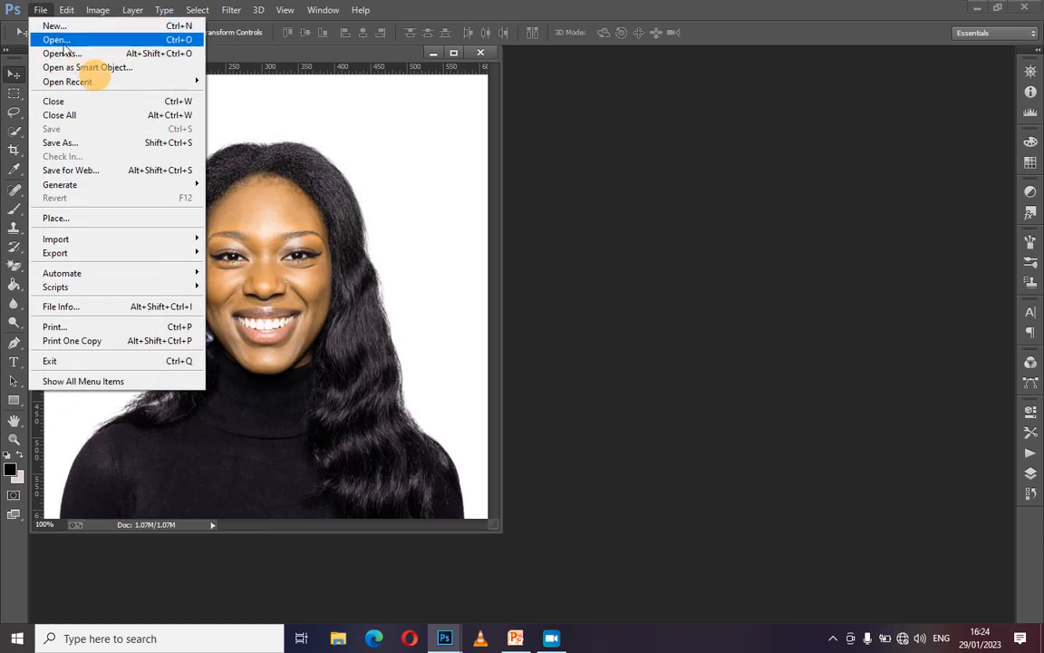
key(Escape)
click(238, 9)
click(524, 205)
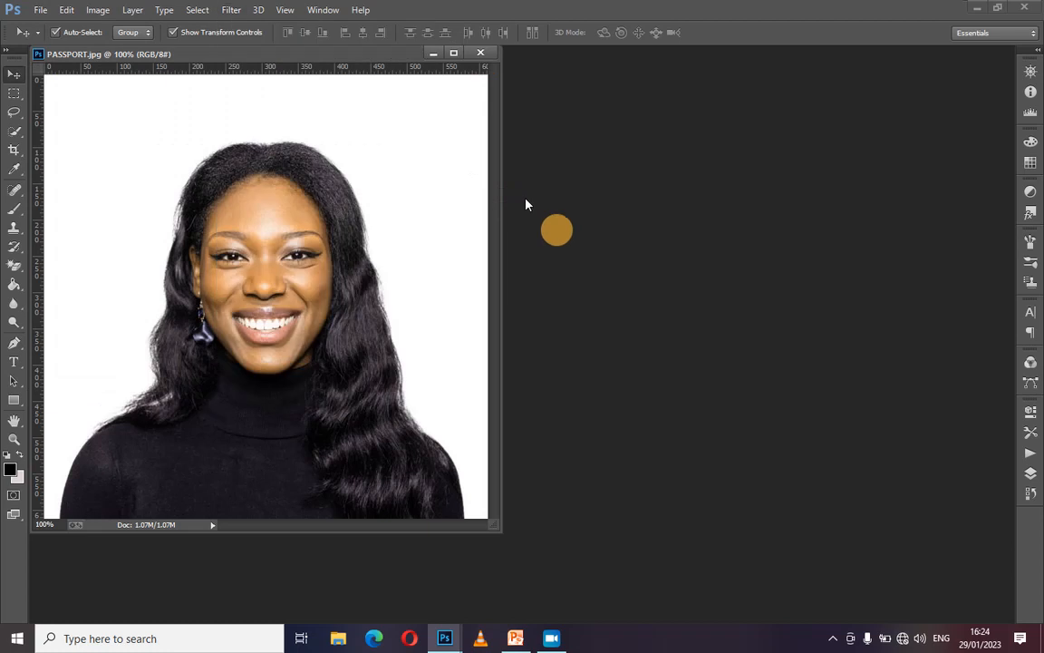
drag(310, 52, 459, 52)
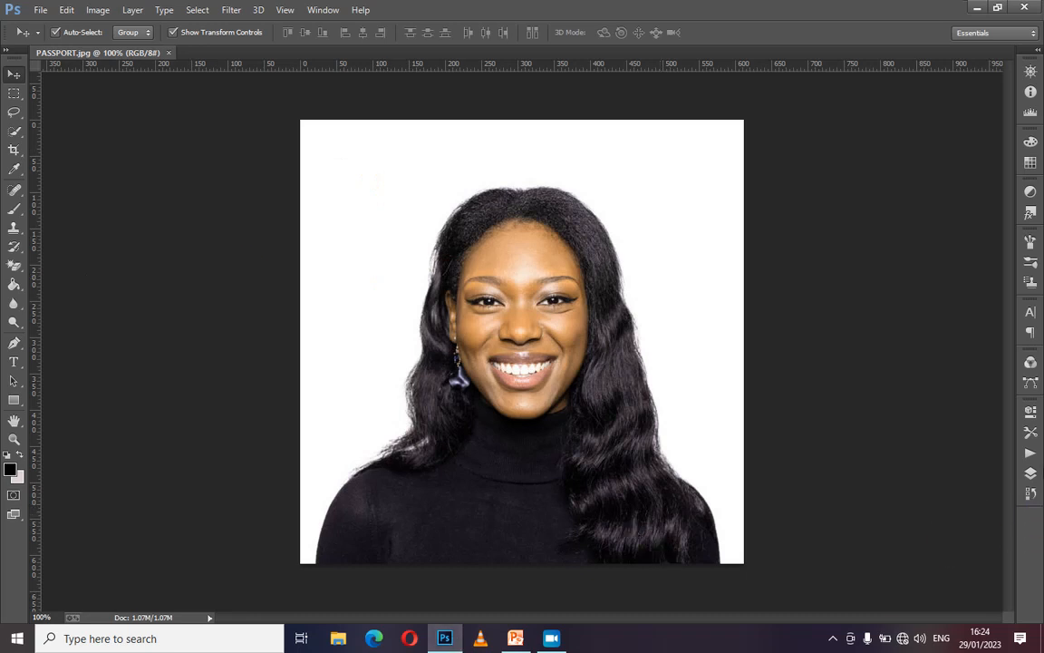
Step: Unlock the Background layer by converting it to a regular layer named Layer 0
click(1032, 475)
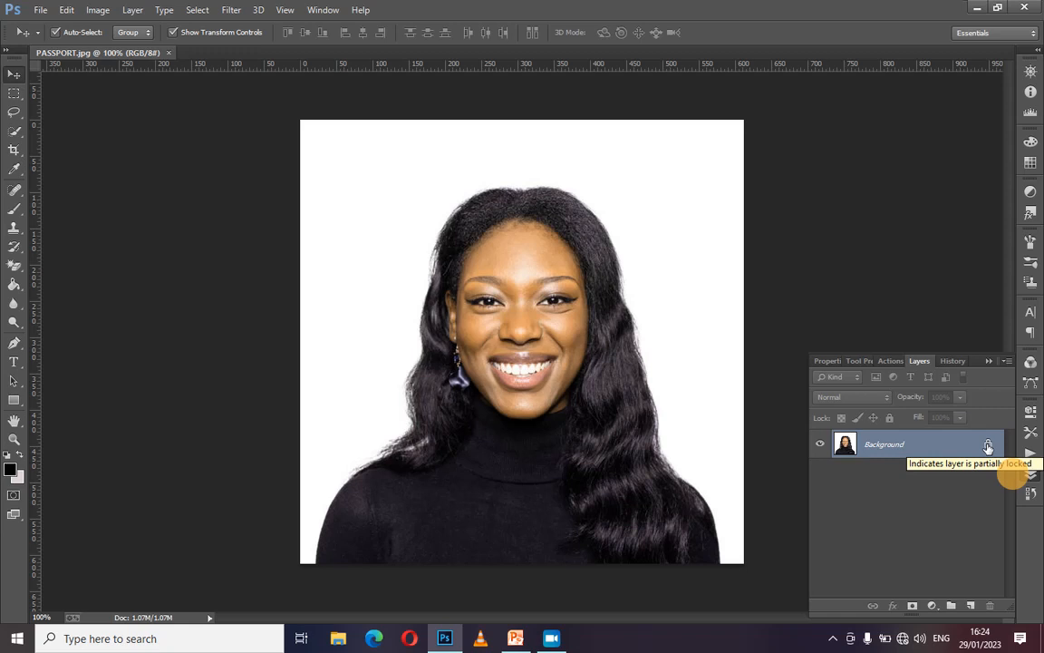
double_click(988, 446)
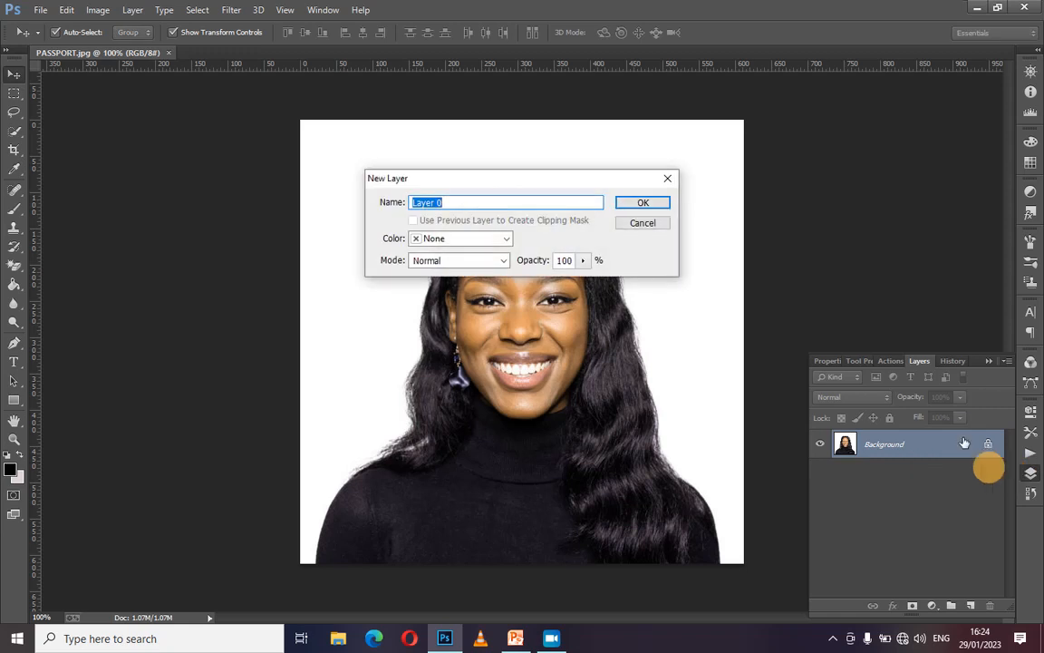
key(Return)
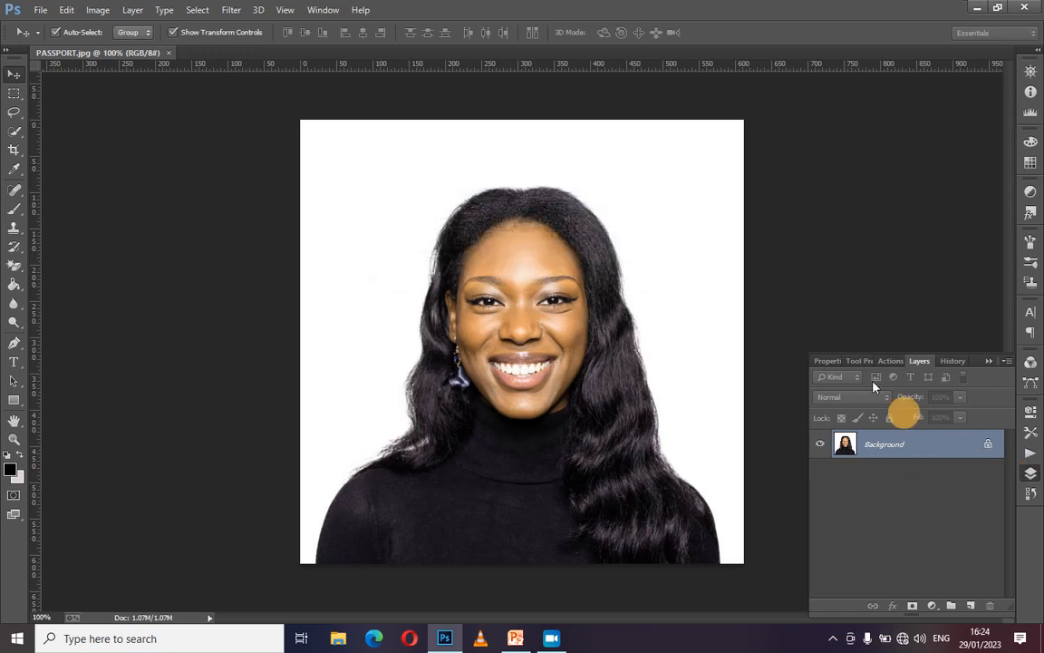
click(990, 362)
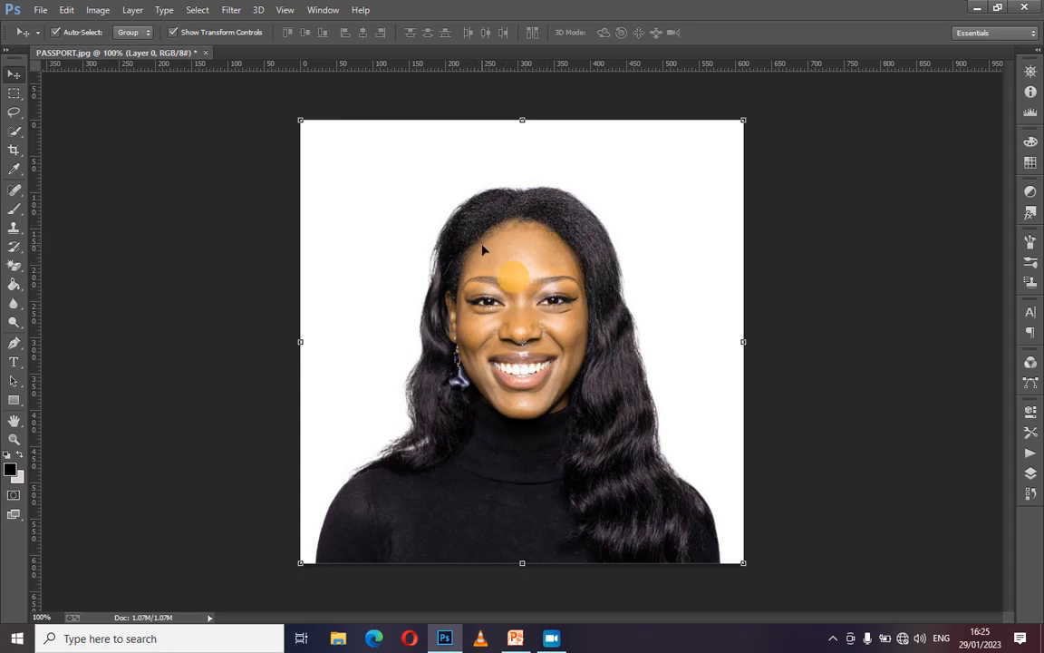
Step: Crop the portrait to a 1.5 by 2 ratio with the subject centred and the full image height kept
click(14, 149)
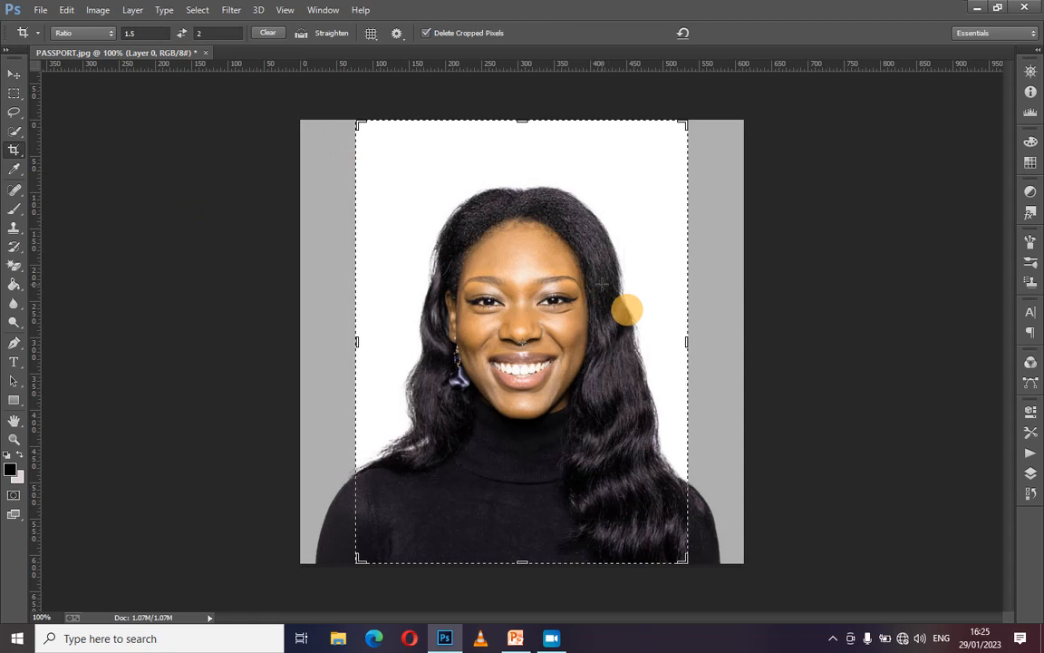
drag(574, 277, 580, 284)
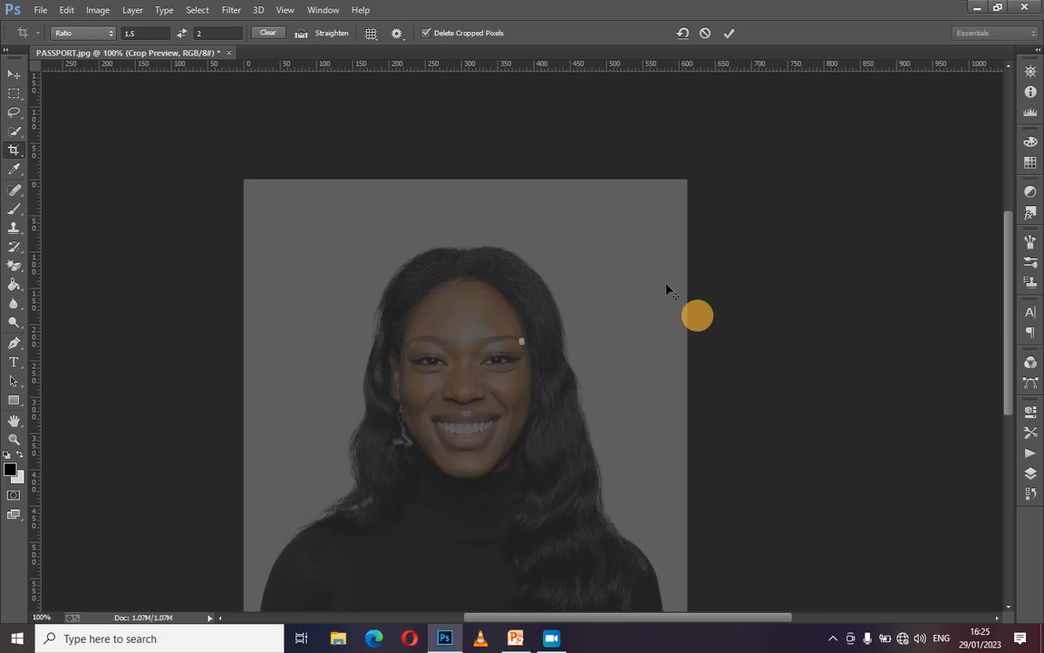
click(705, 33)
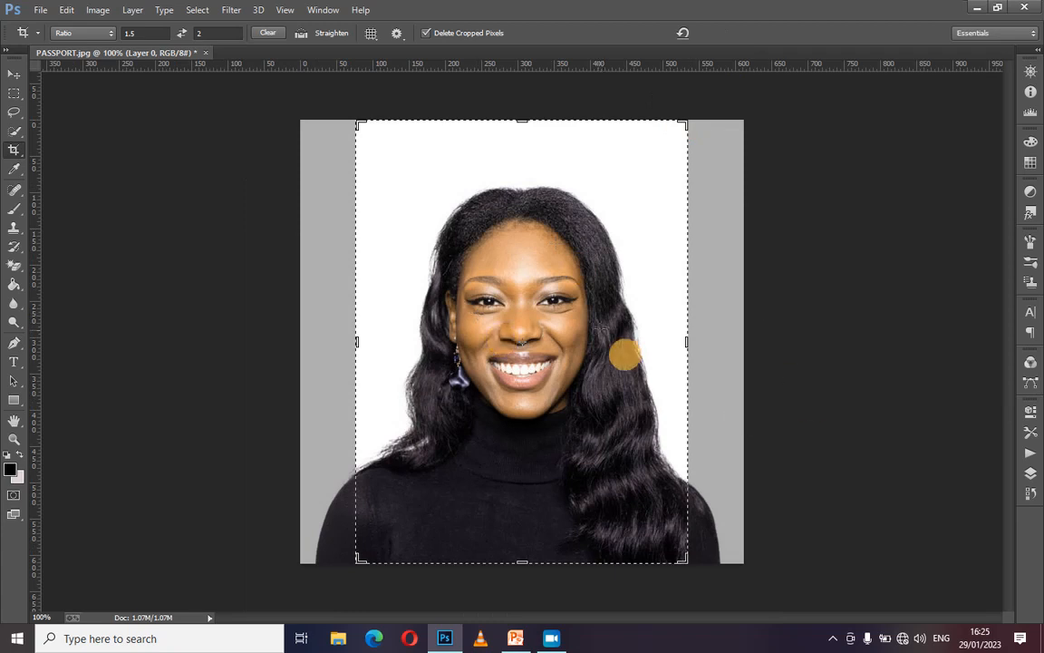
click(463, 284)
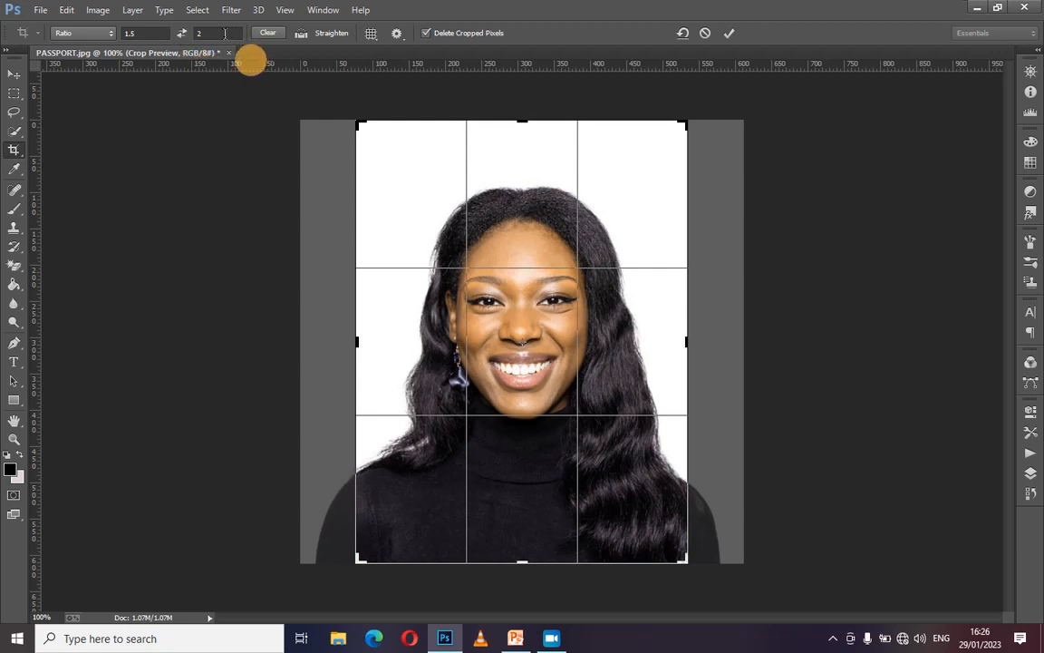
click(158, 34)
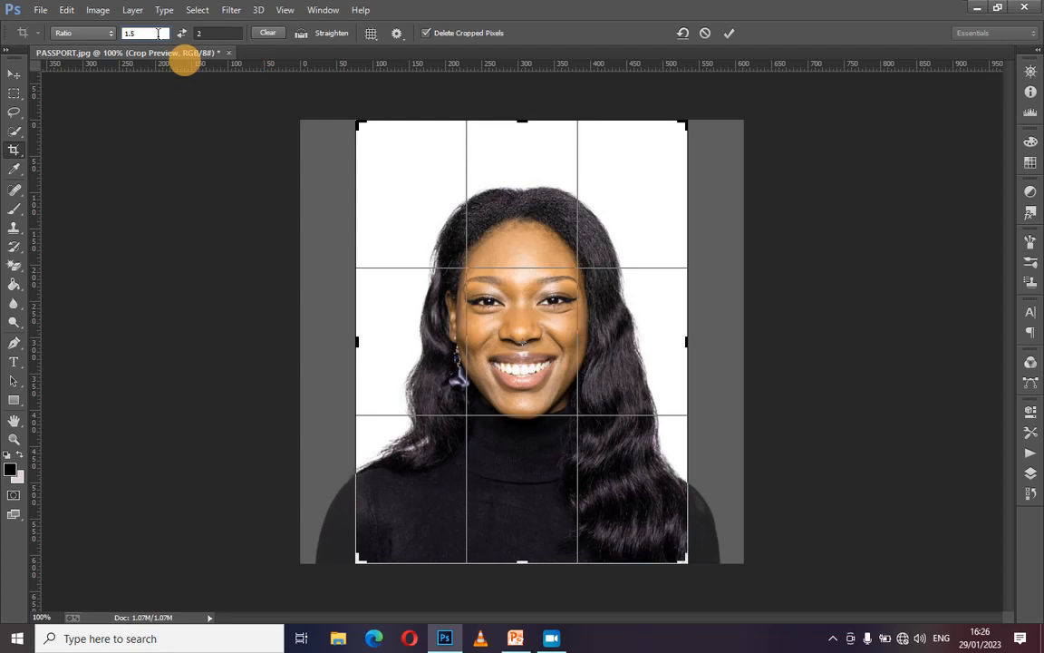
key(BackSpace)
key(BackSpace)
key(BackSpace)
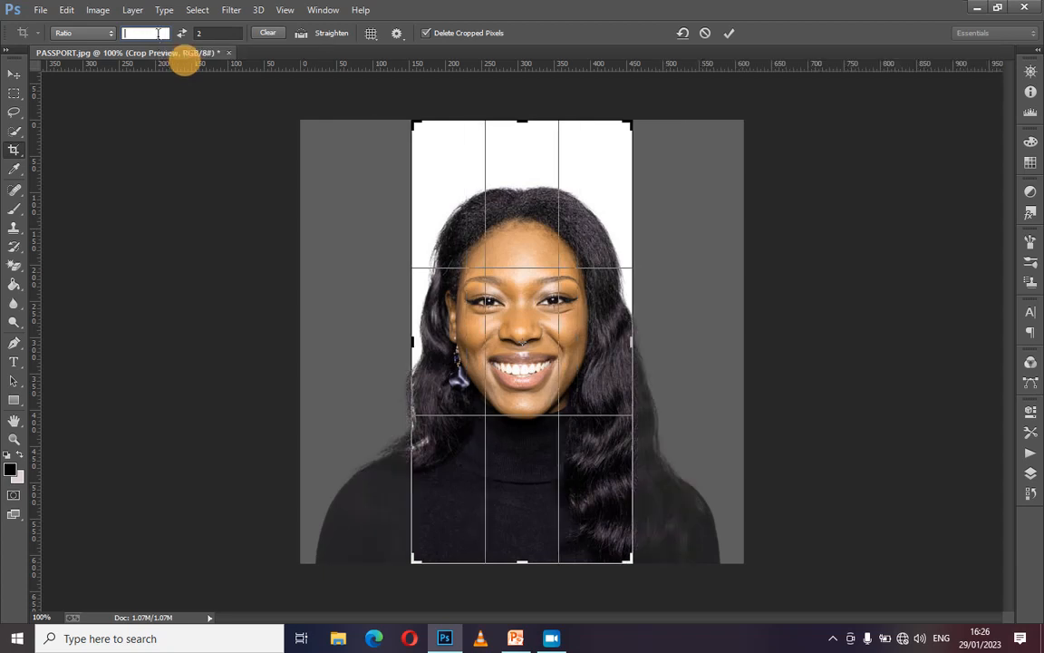
text(1.5)
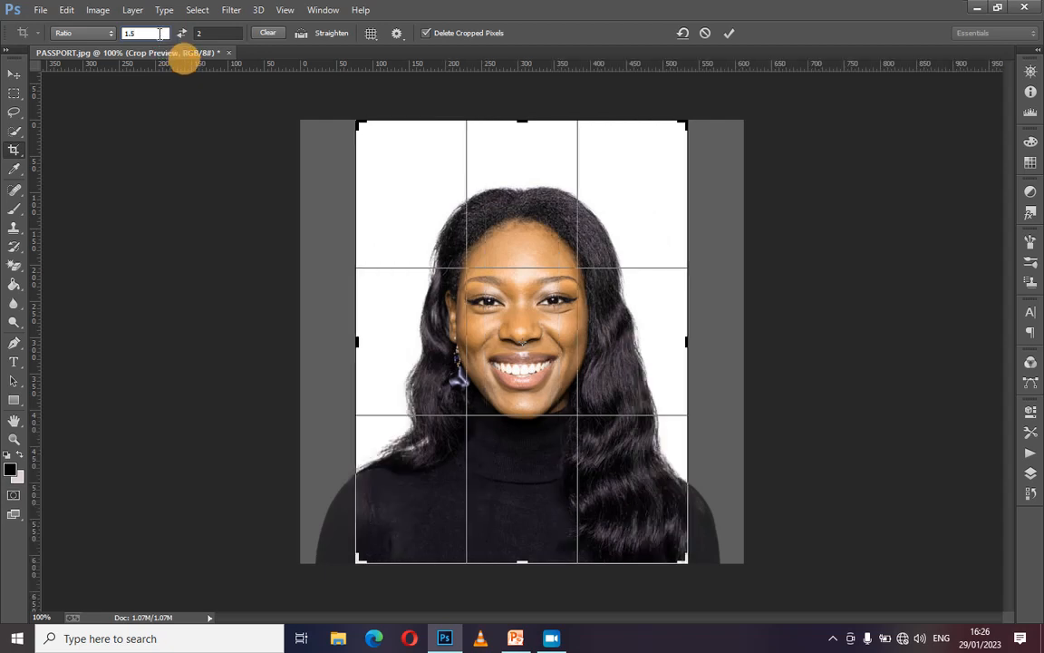
click(213, 33)
double_click(213, 33)
text(2)
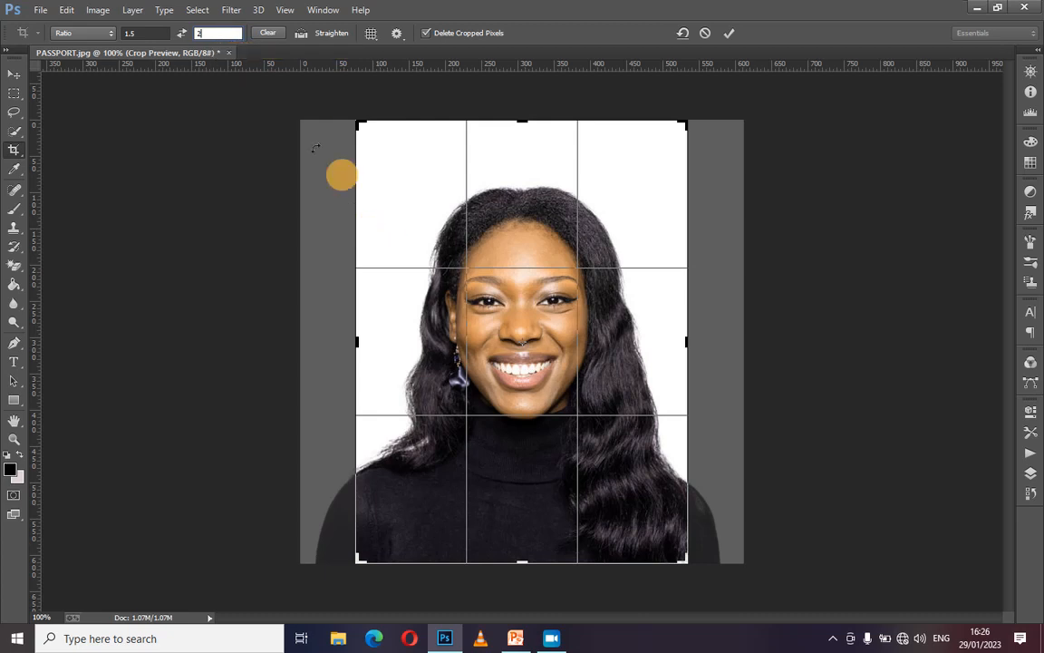
click(730, 33)
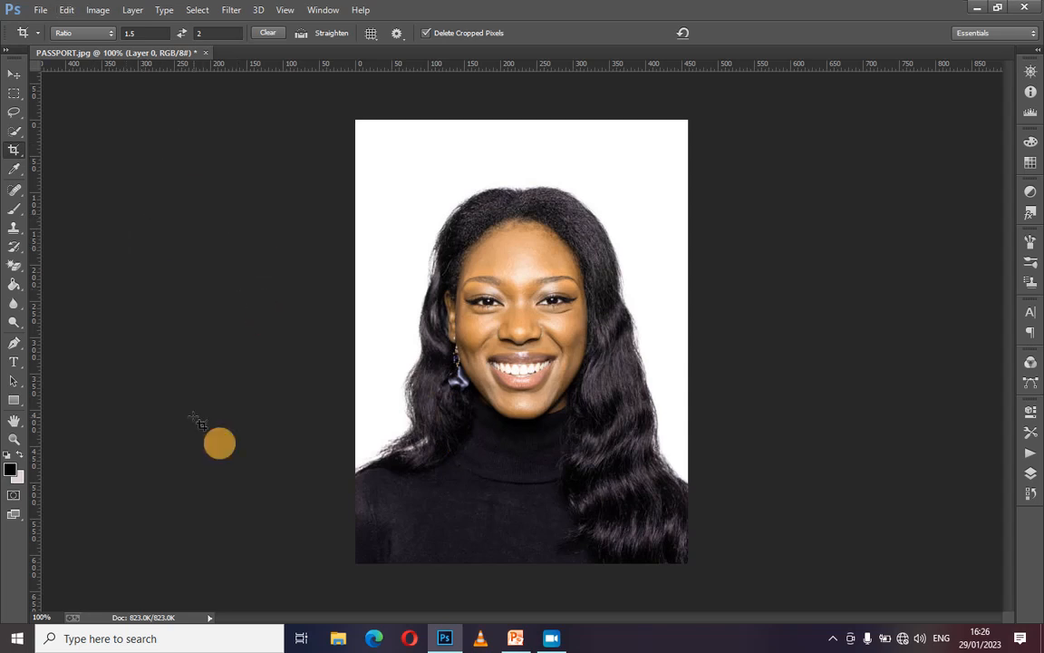
Step: Scale the photo layer down about its centre to about 98.7% width and 98.9% height, leaving a thin transparent margin
click(14, 73)
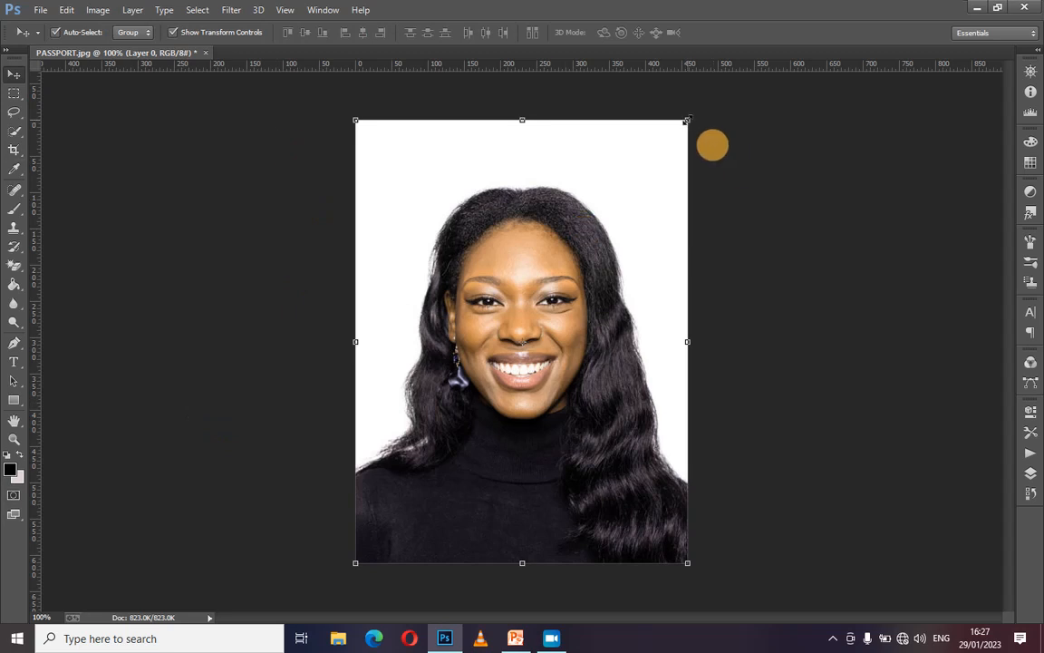
drag(687, 119, 683, 122)
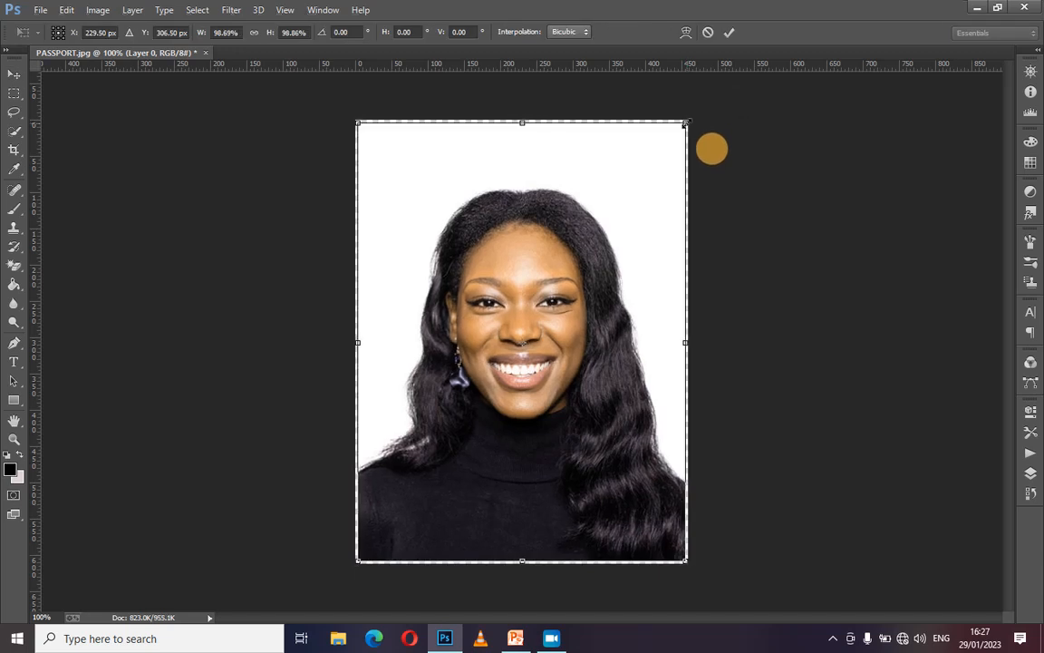
click(729, 32)
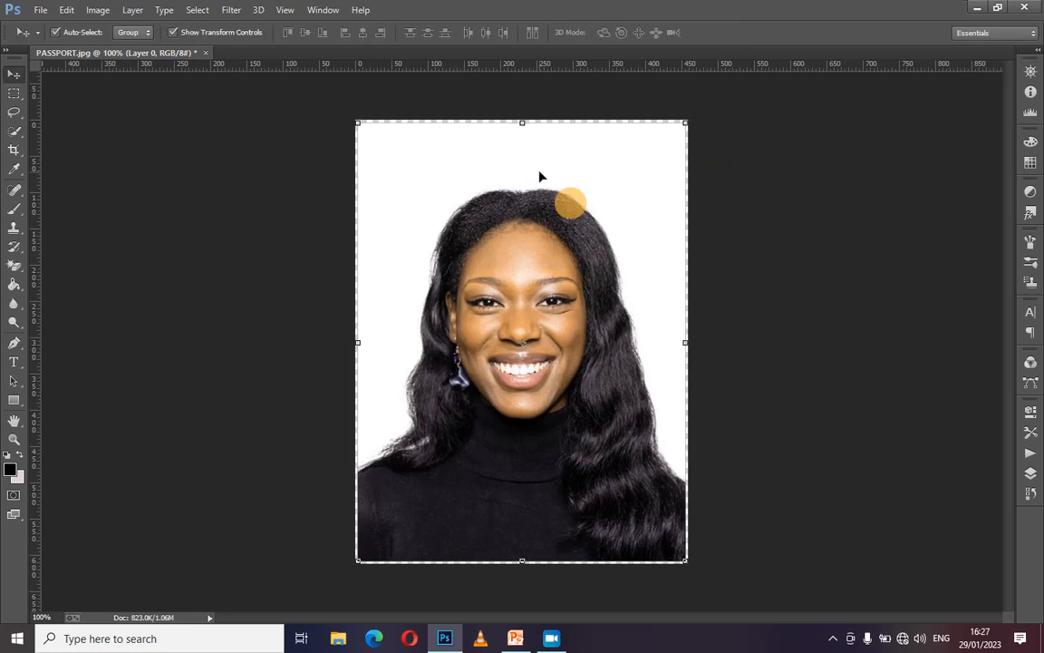
Step: Resample the image to a resolution of 200 pixels/inch, keeping its width and height in inches
click(99, 10)
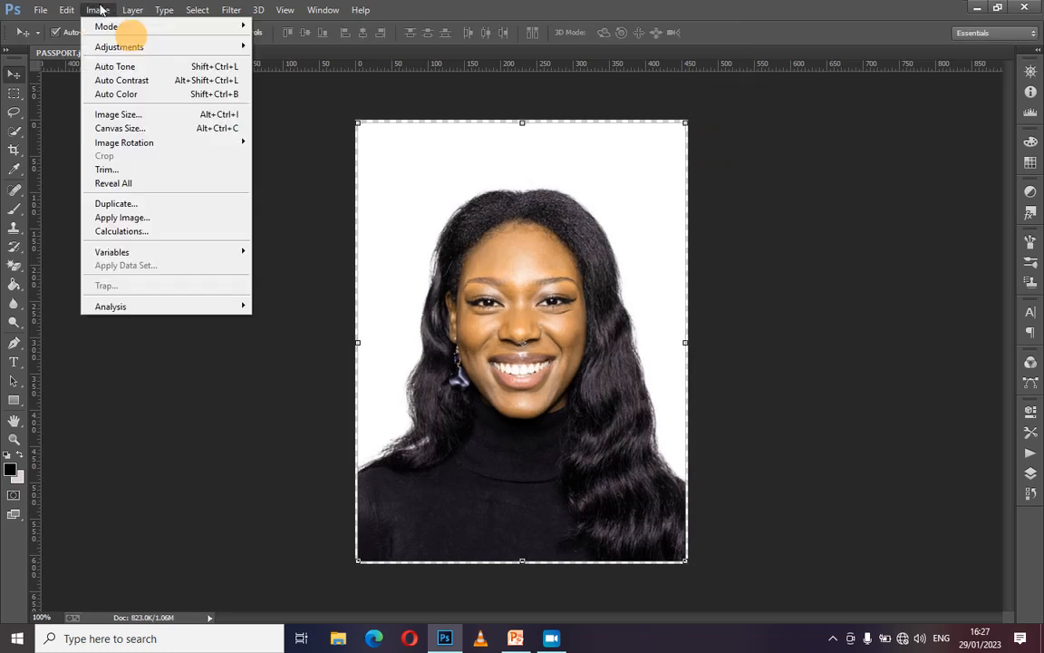
click(174, 122)
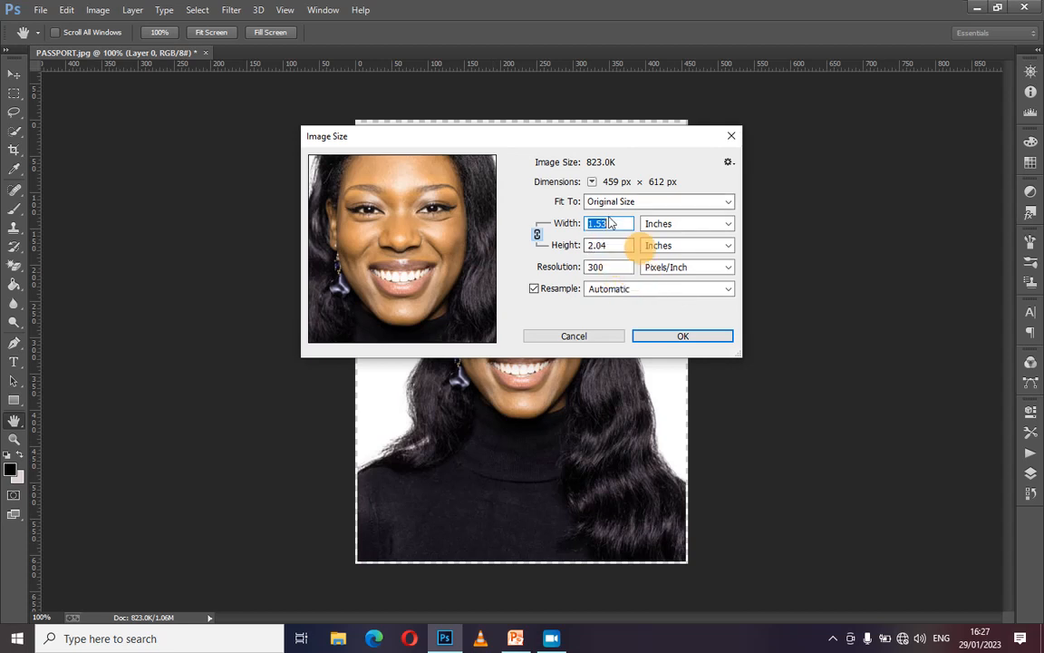
click(594, 266)
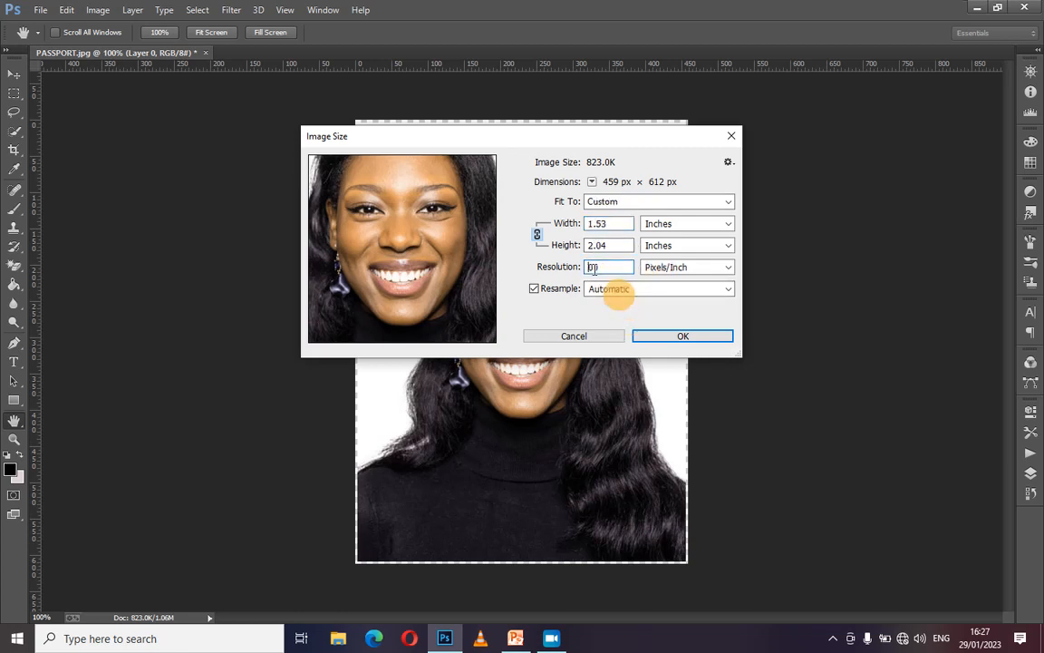
key(BackSpace)
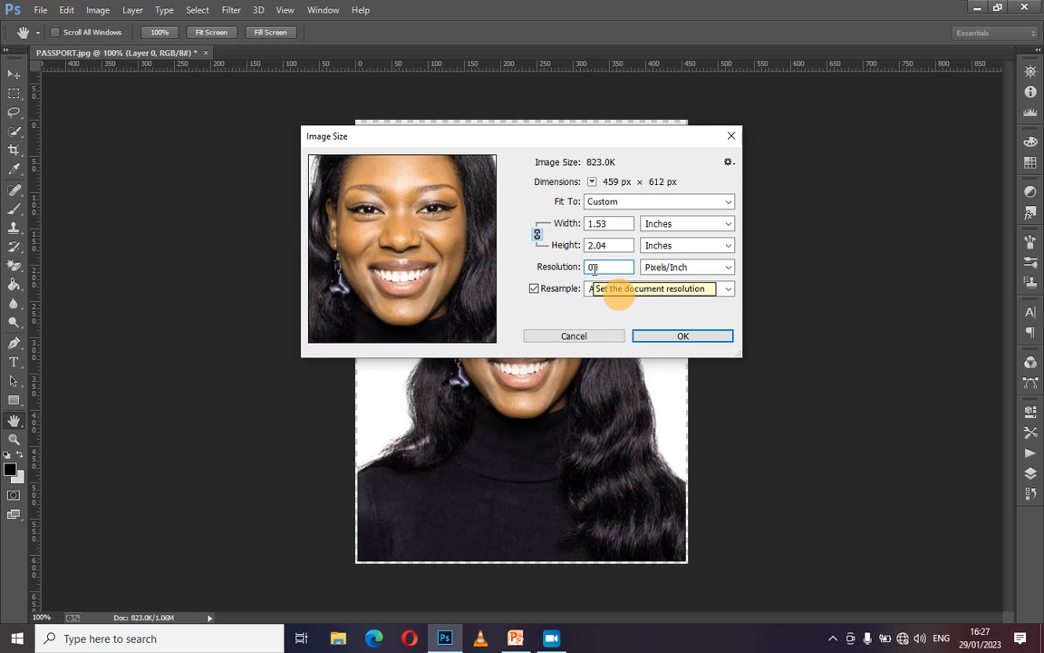
text(2)
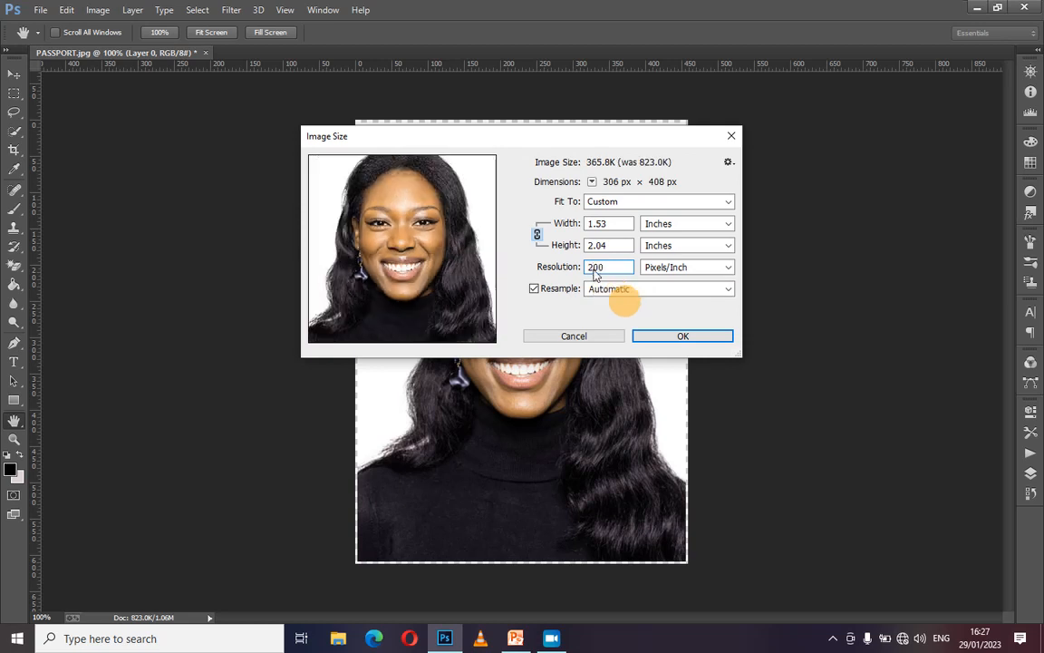
click(681, 336)
key(v)
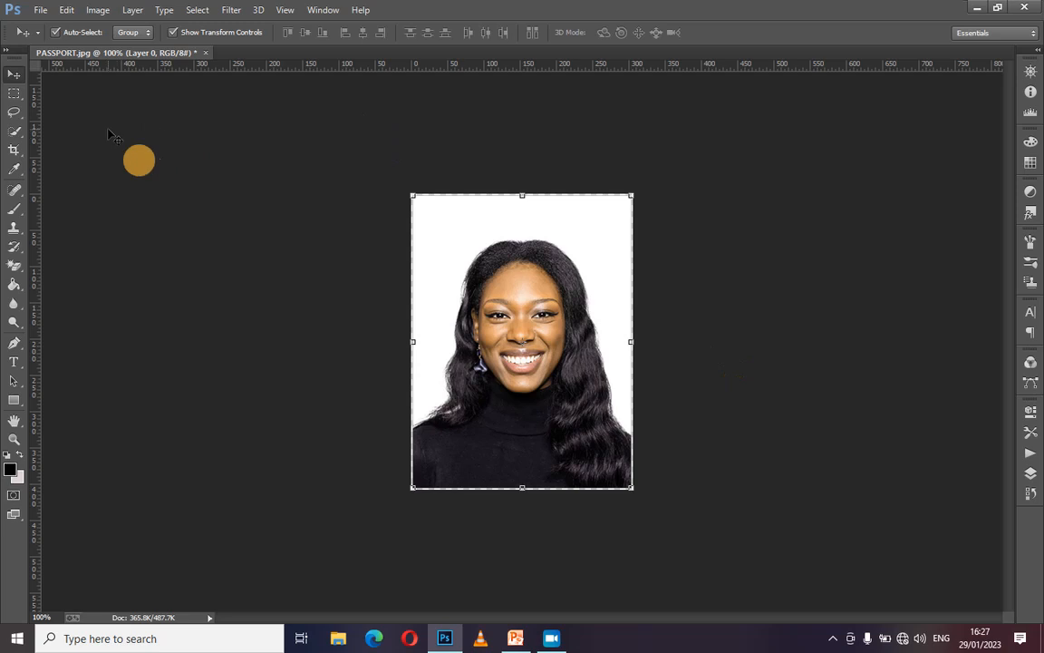
Step: Add a 3 px black (010101) stroke around the photo layer, located at Center with Normal blending and 100% opacity
click(66, 10)
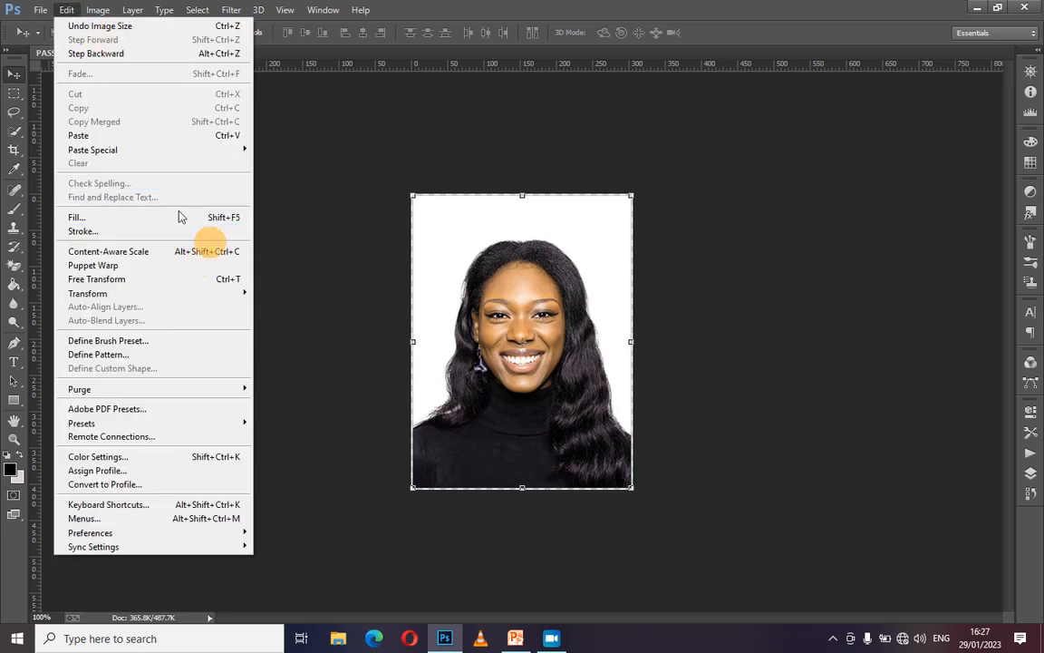
mouse_move(102, 6)
mouse_move(67, 8)
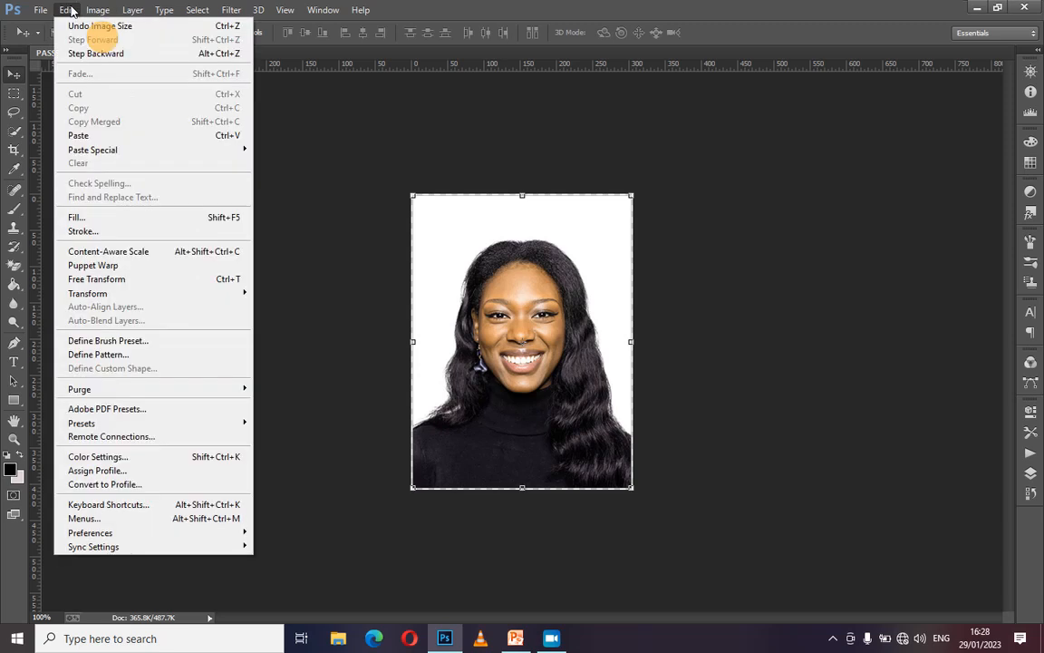
click(134, 234)
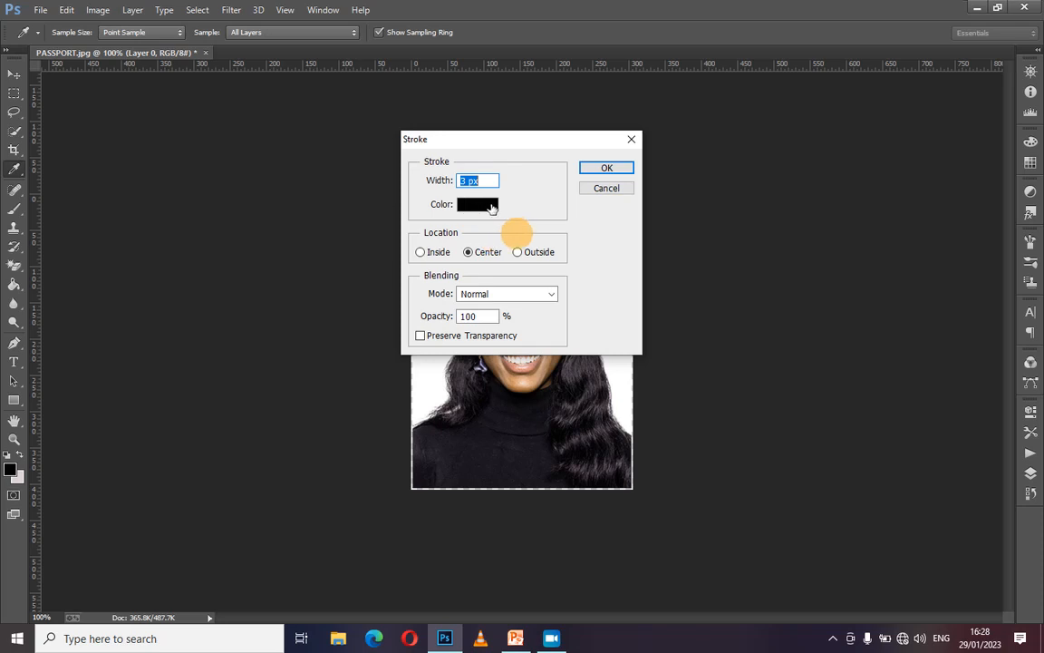
click(465, 181)
click(479, 208)
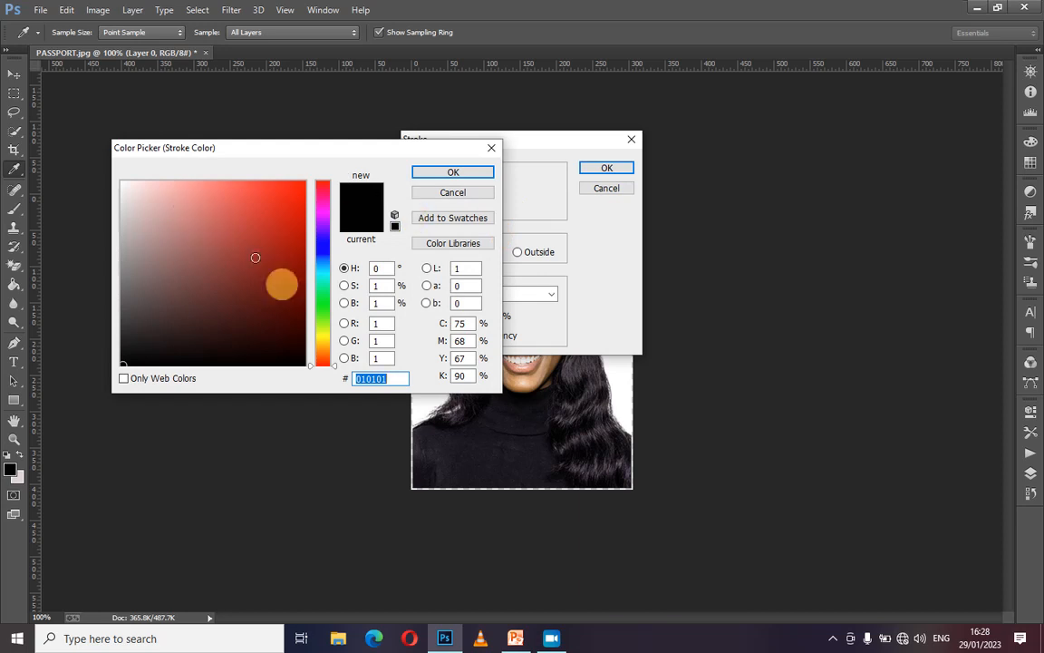
click(453, 172)
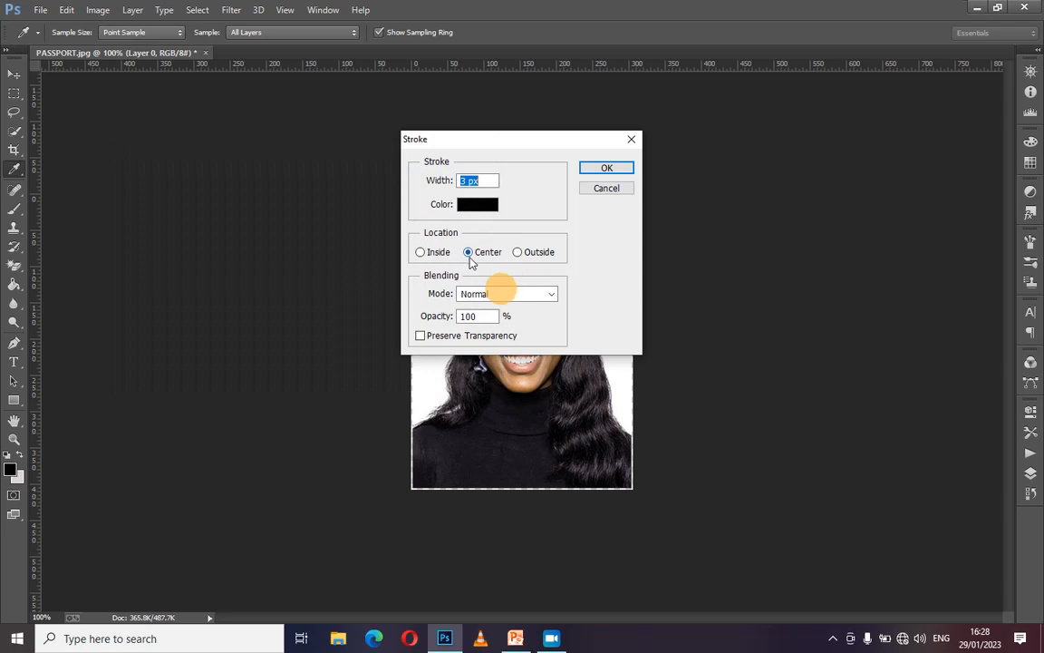
click(607, 168)
key(v)
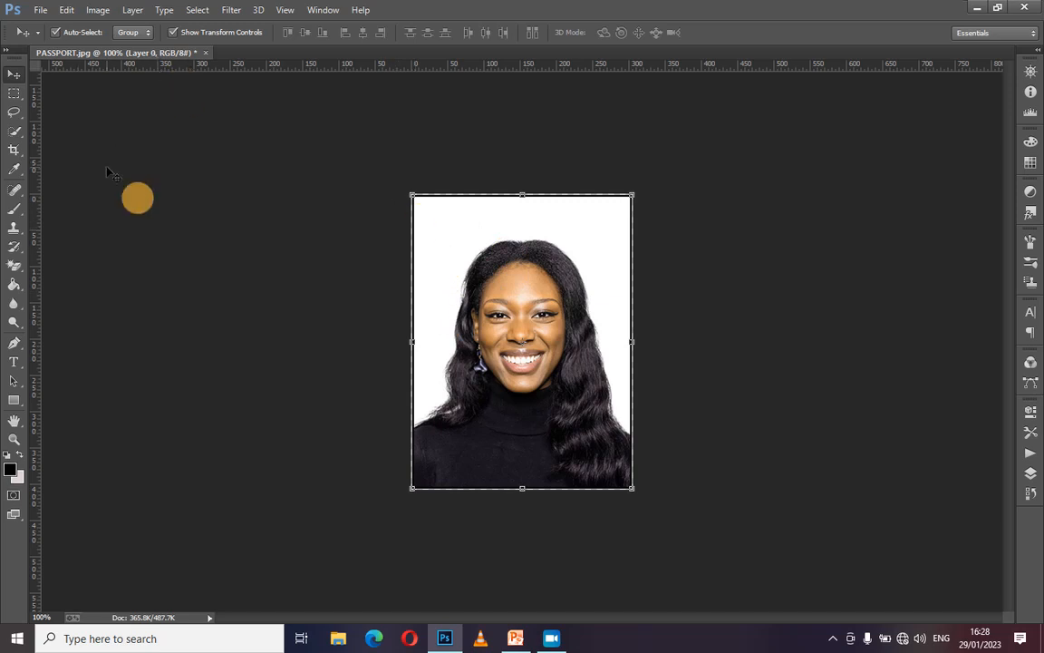
Step: Define the bordered photo as a pattern named PASSPORT.jpg
click(70, 10)
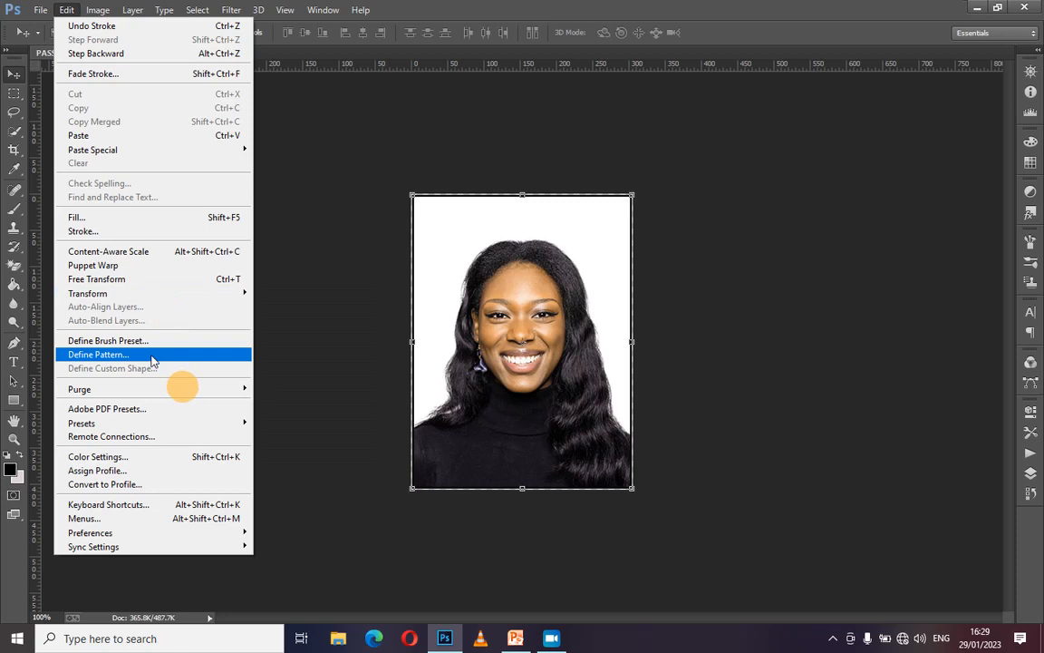
click(97, 354)
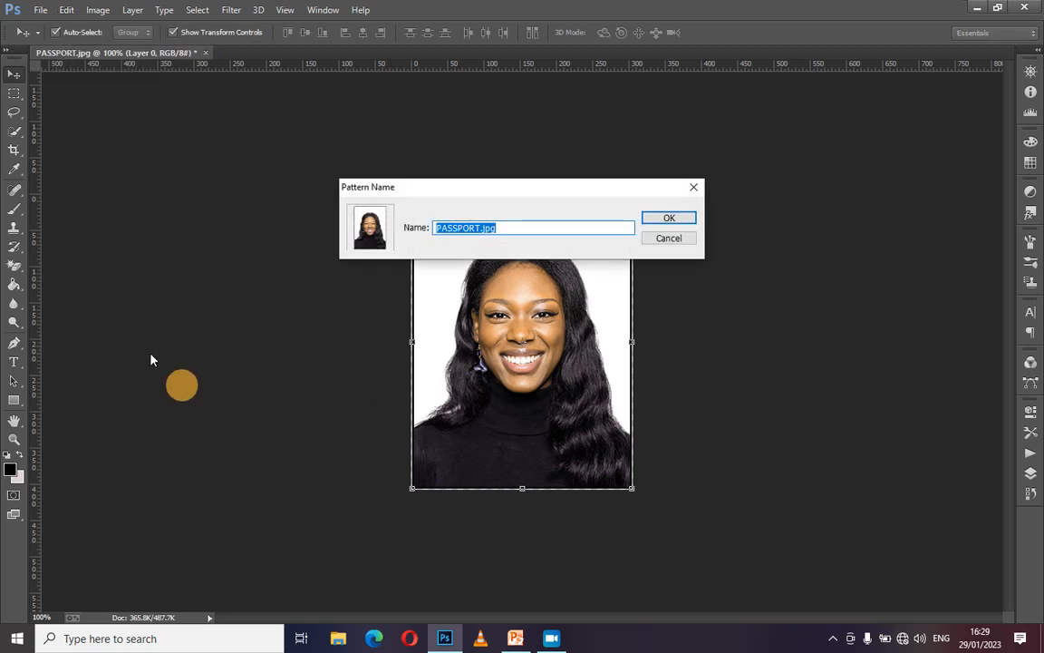
click(667, 219)
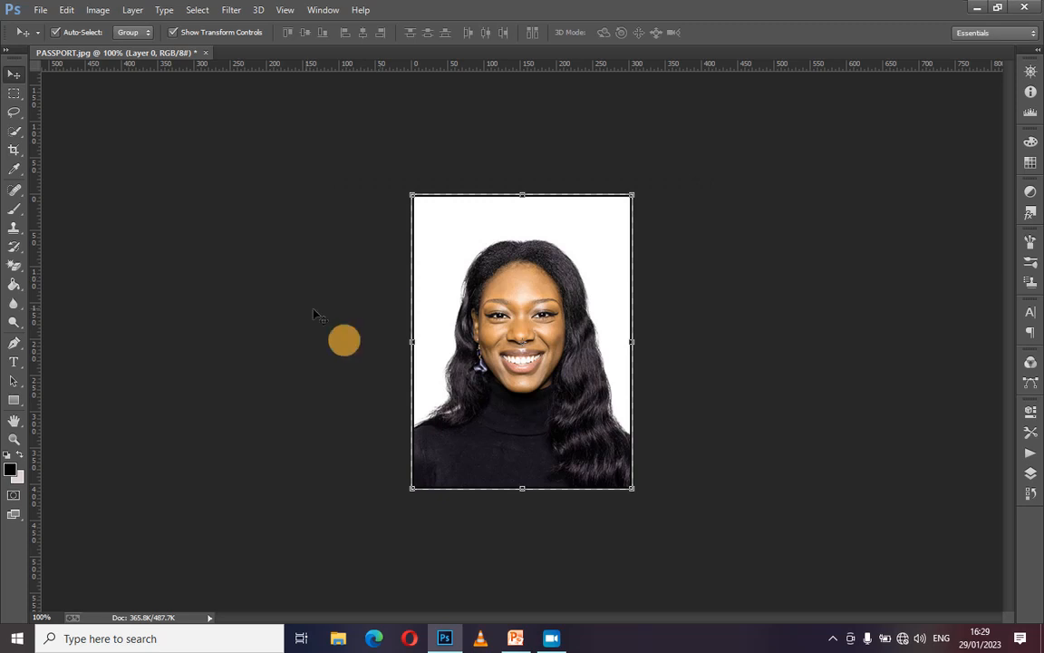
click(65, 9)
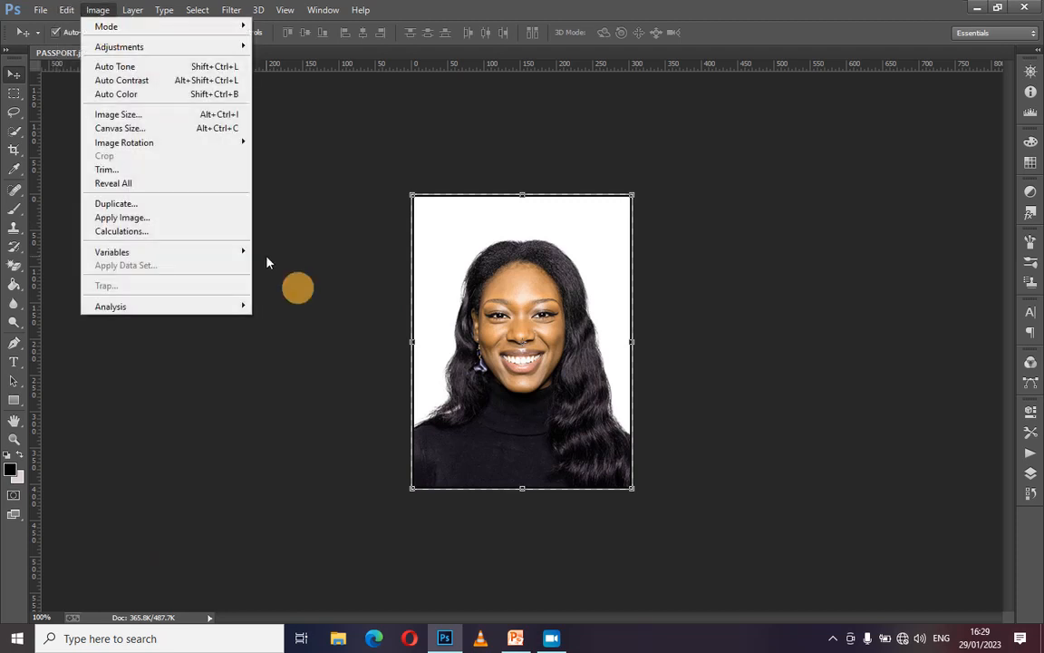
click(273, 230)
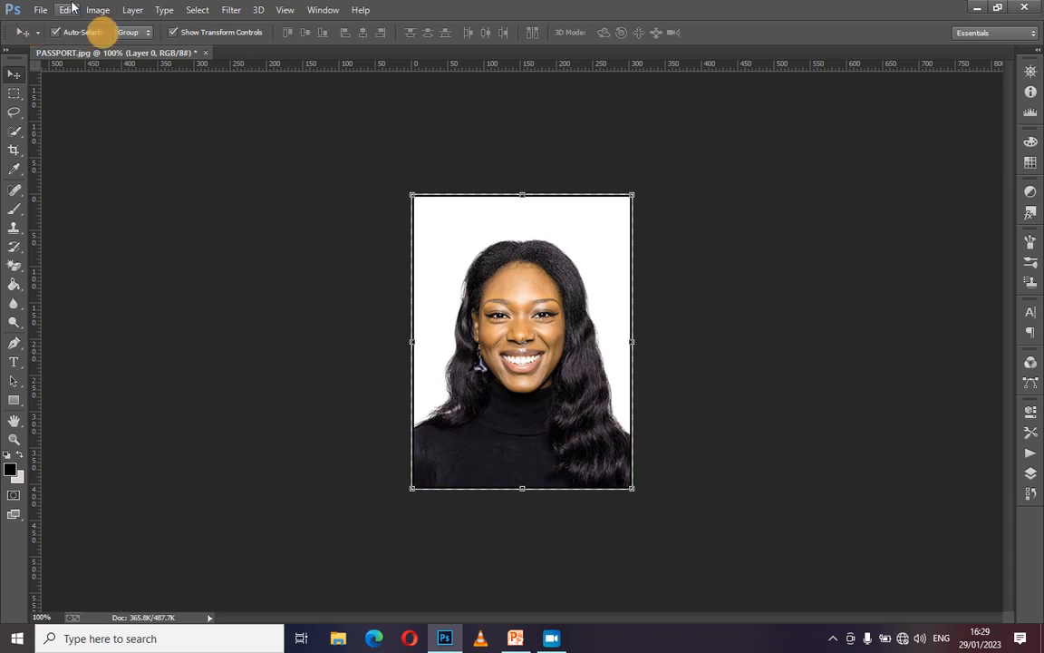
Step: Start a new document named "passport photo" using the Custom preset
click(39, 9)
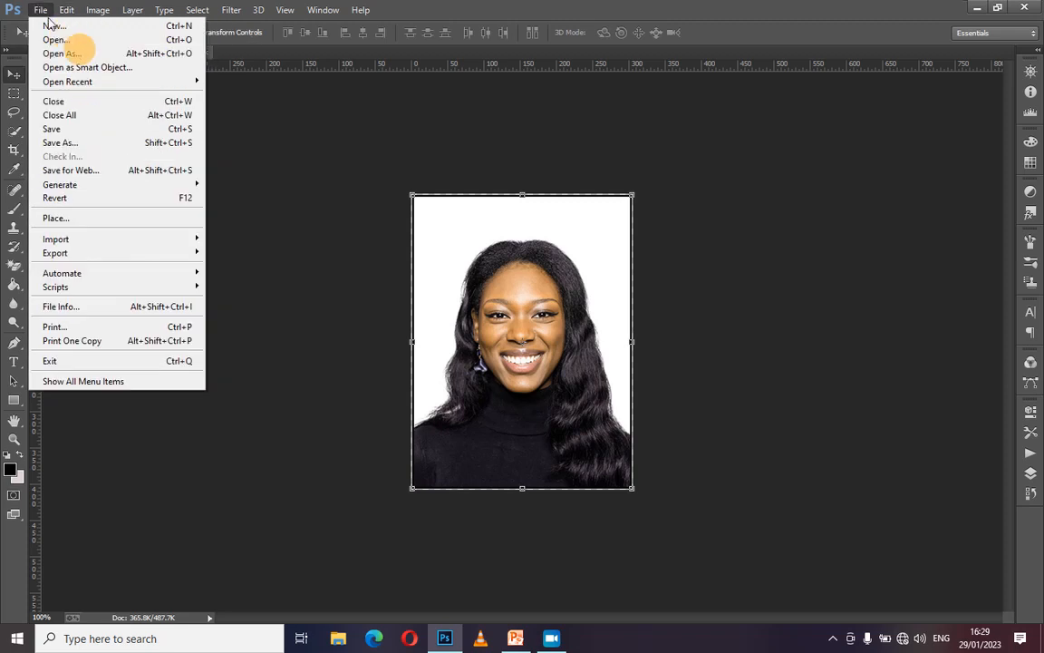
click(54, 25)
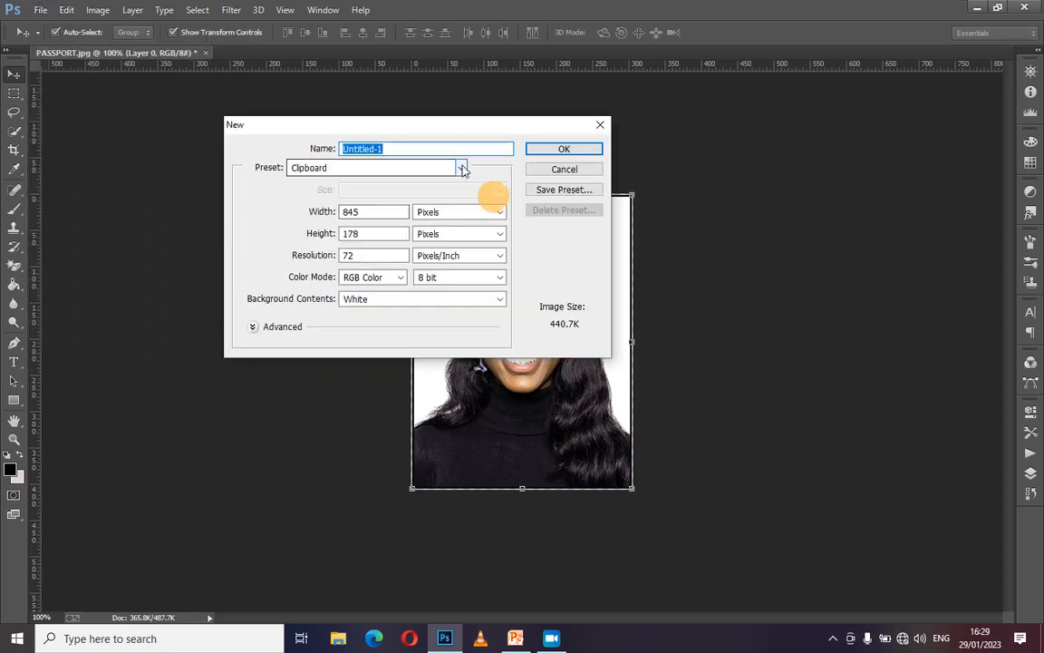
key(BackSpace)
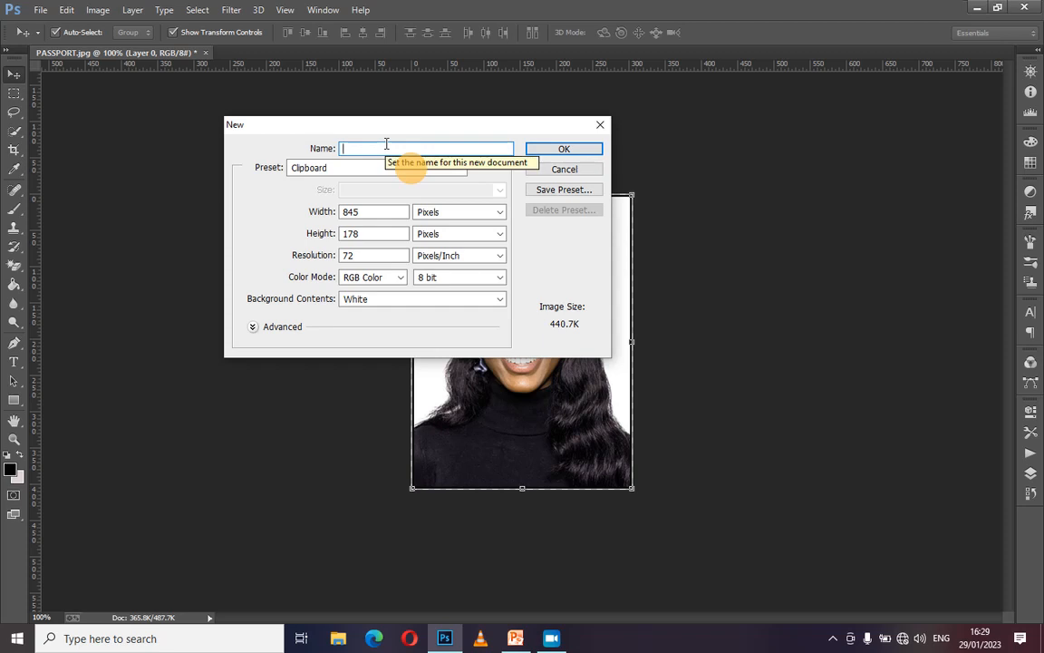
text(pa)
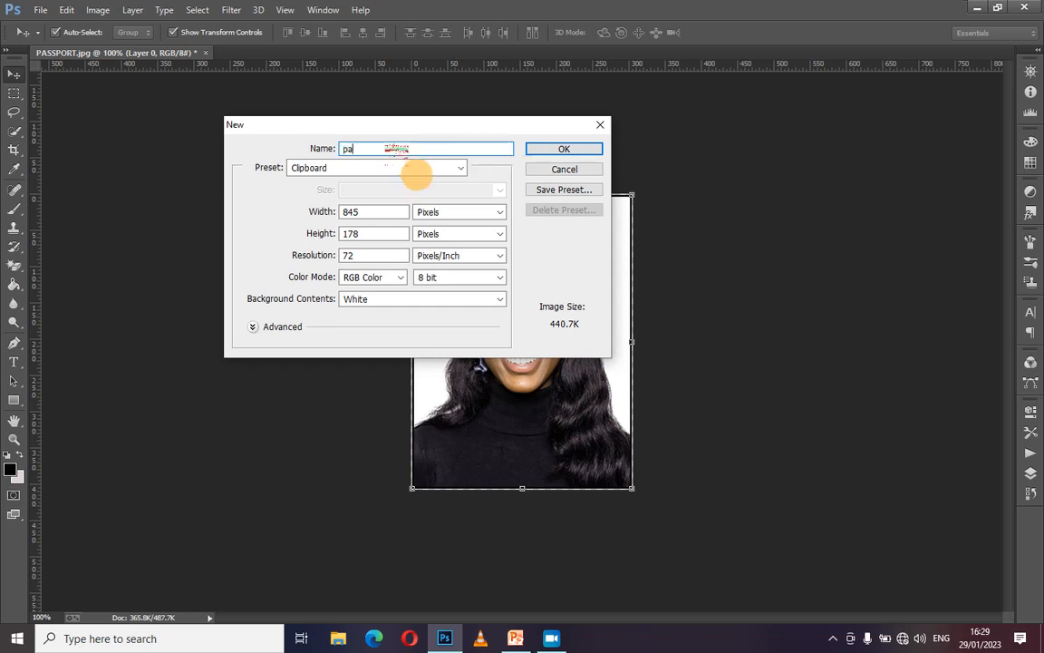
text(ssport)
text( pi)
text(oto)
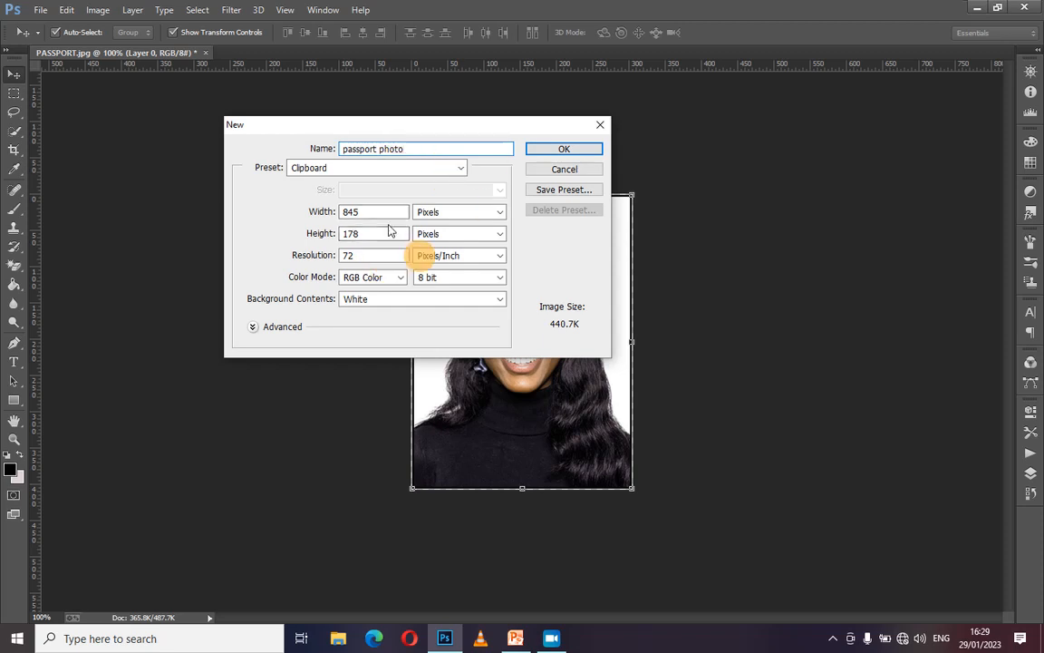
click(461, 168)
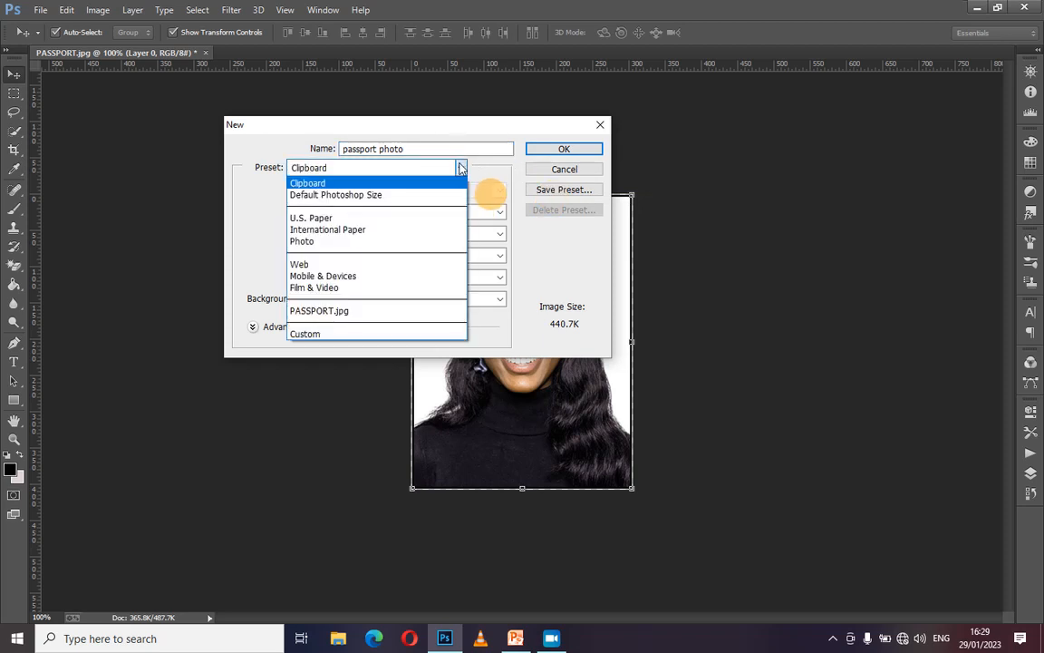
click(408, 335)
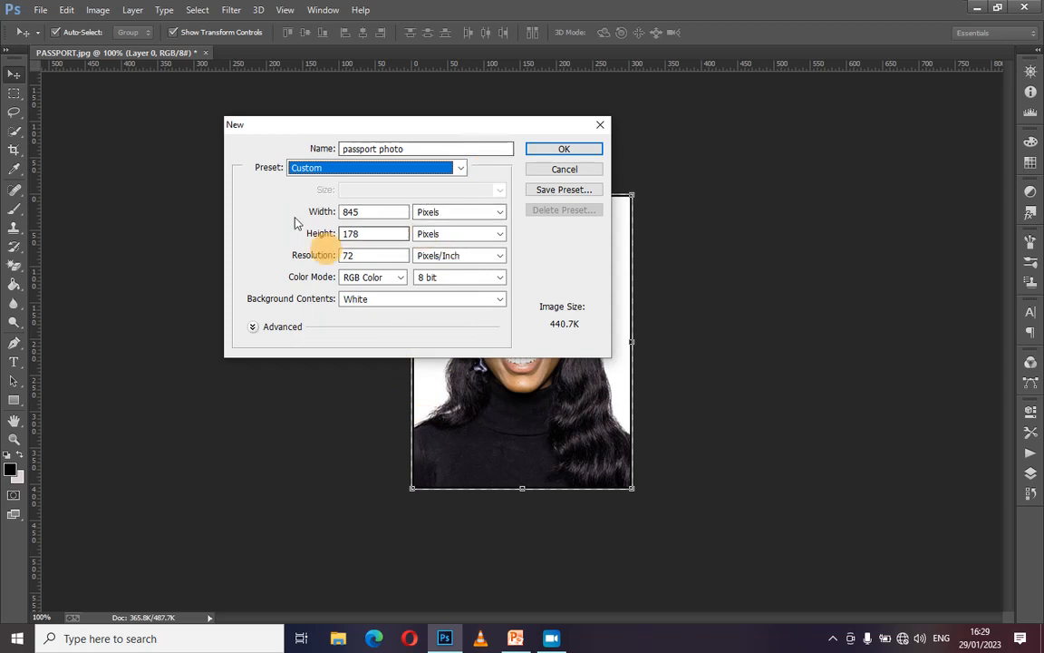
Step: Set the new document's width to 1200 pixels and its height to 800 pixels
click(374, 255)
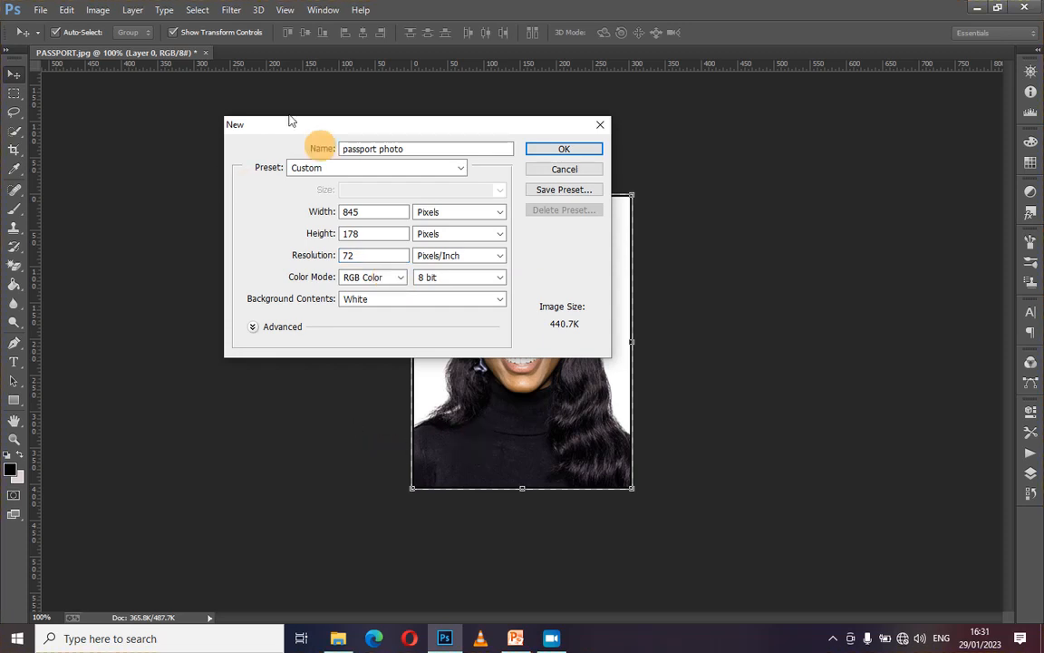
click(363, 213)
key(BackSpace)
key(BackSpace)
key(BackSpace)
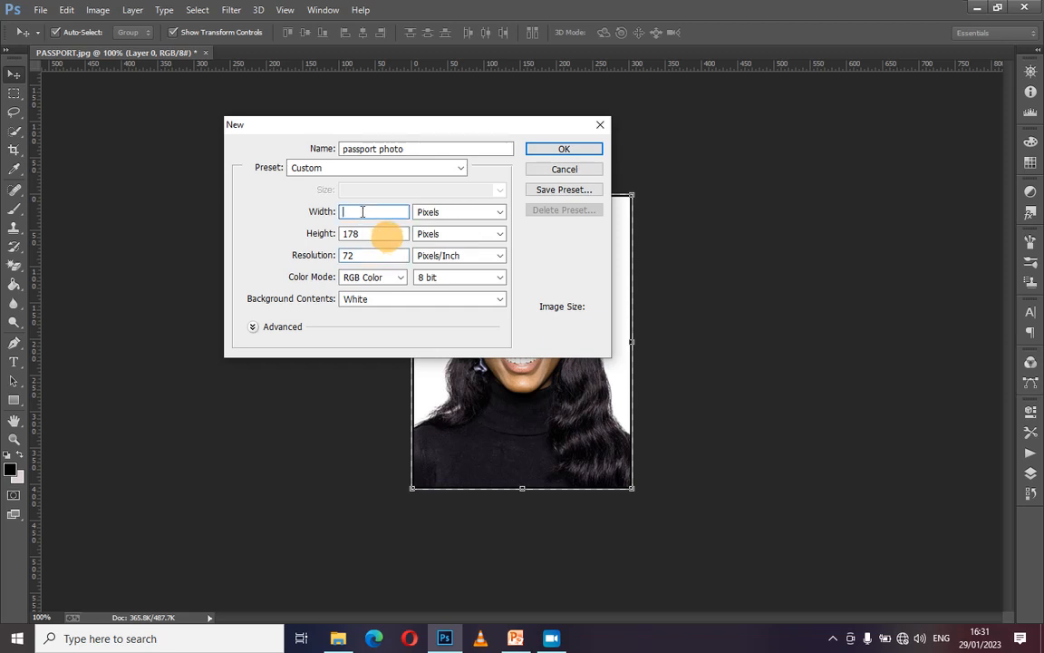
text(12)
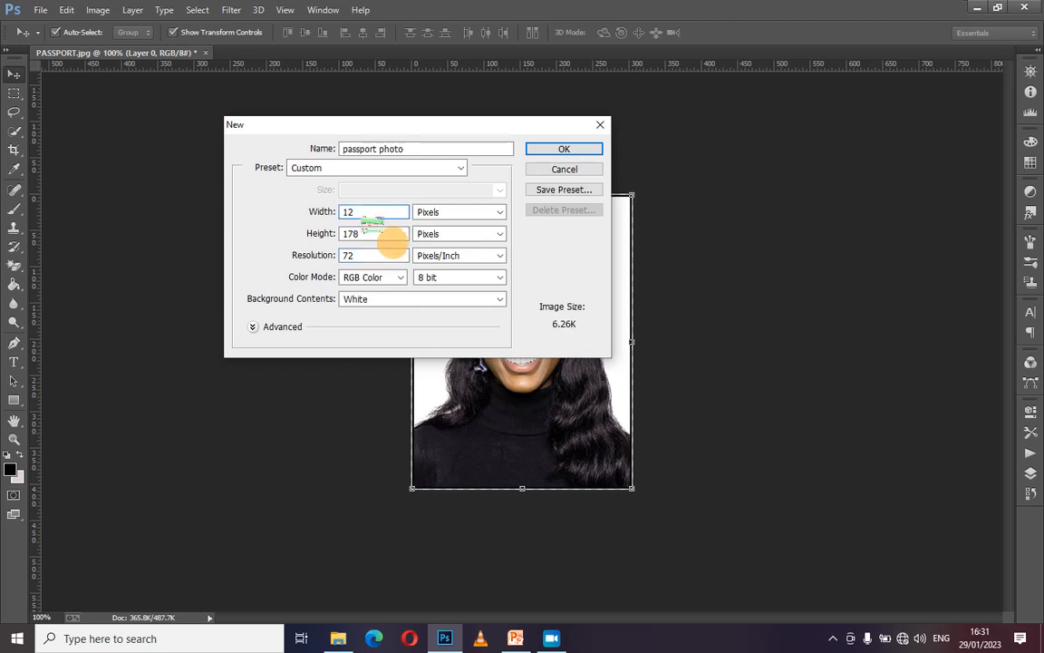
text(00)
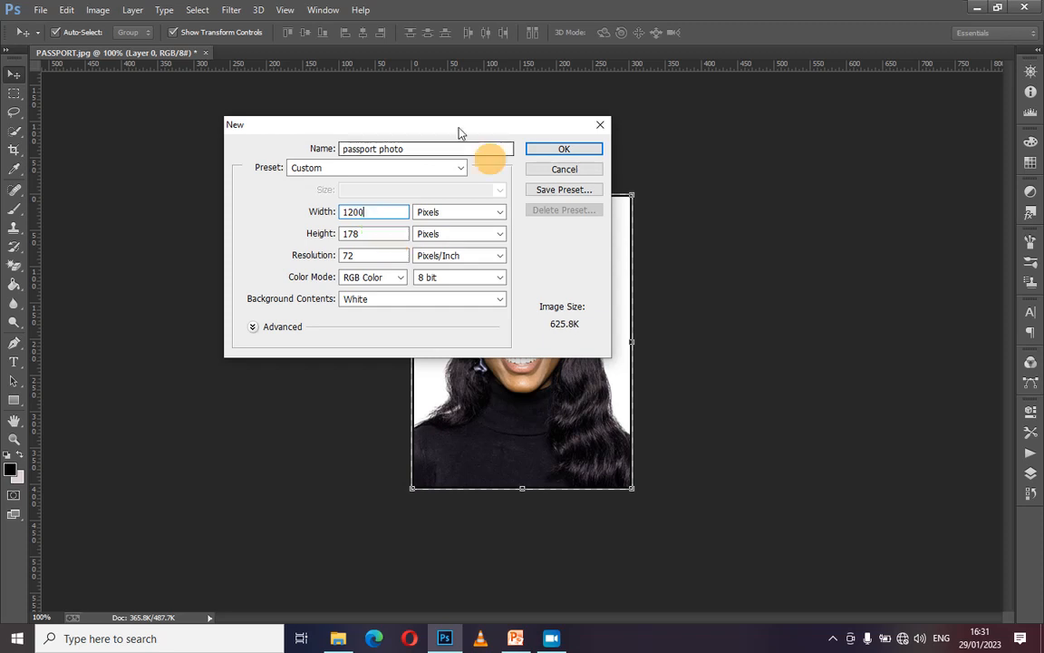
click(368, 234)
key(BackSpace)
key(BackSpace)
key(BackSpace)
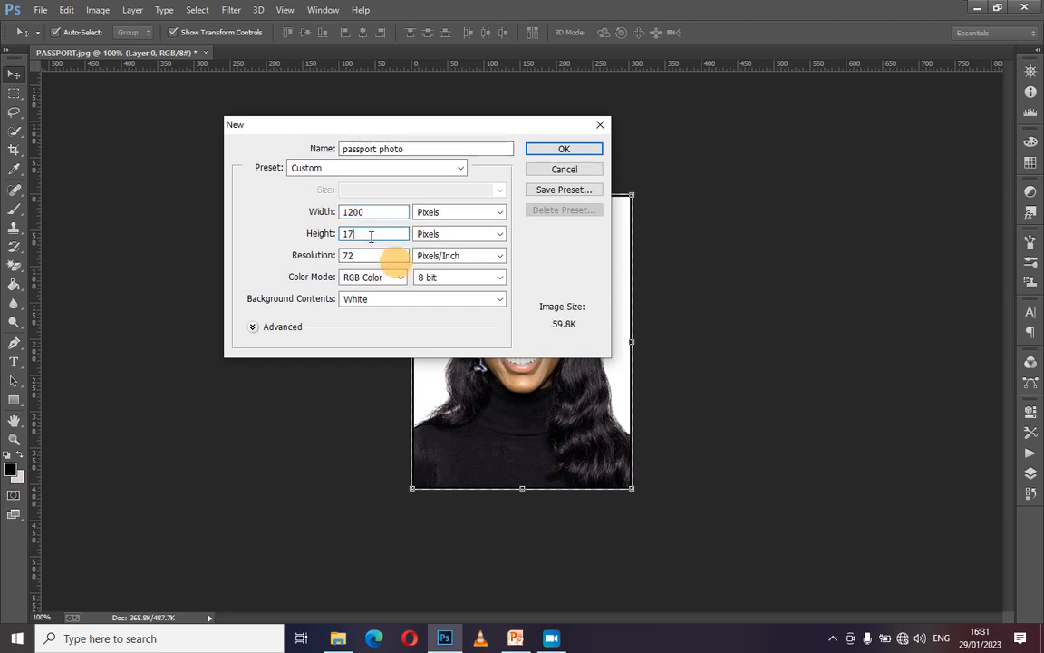
text(800)
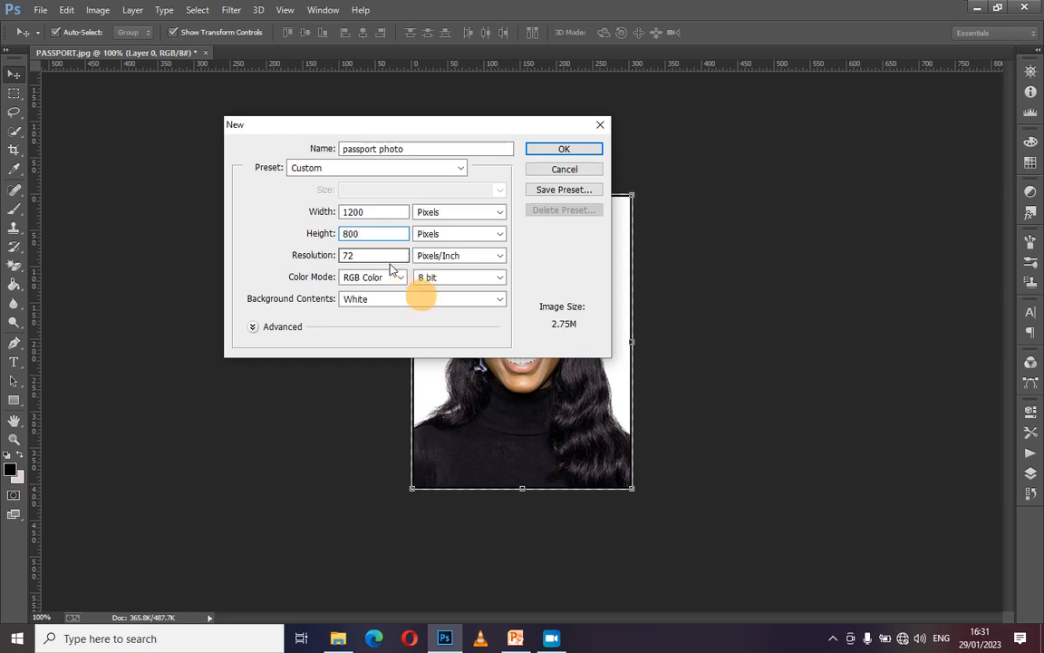
Step: Set the resolution to 200 pixels/inch and create the document, docking its window beside the PASSPORT.jpg document
click(377, 256)
key(BackSpace)
text(200)
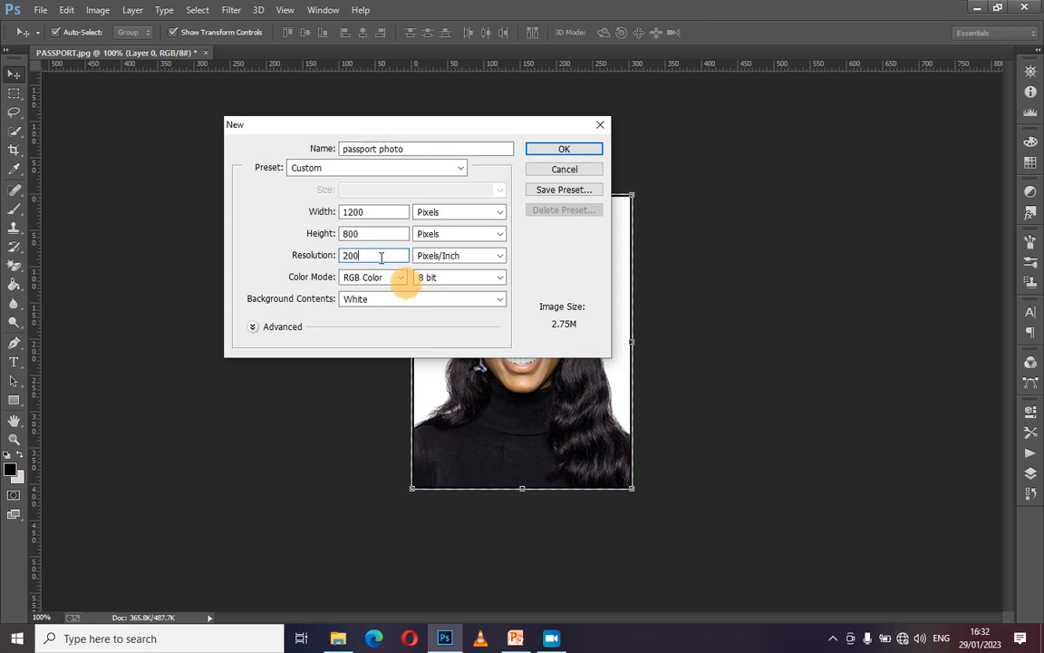
click(555, 151)
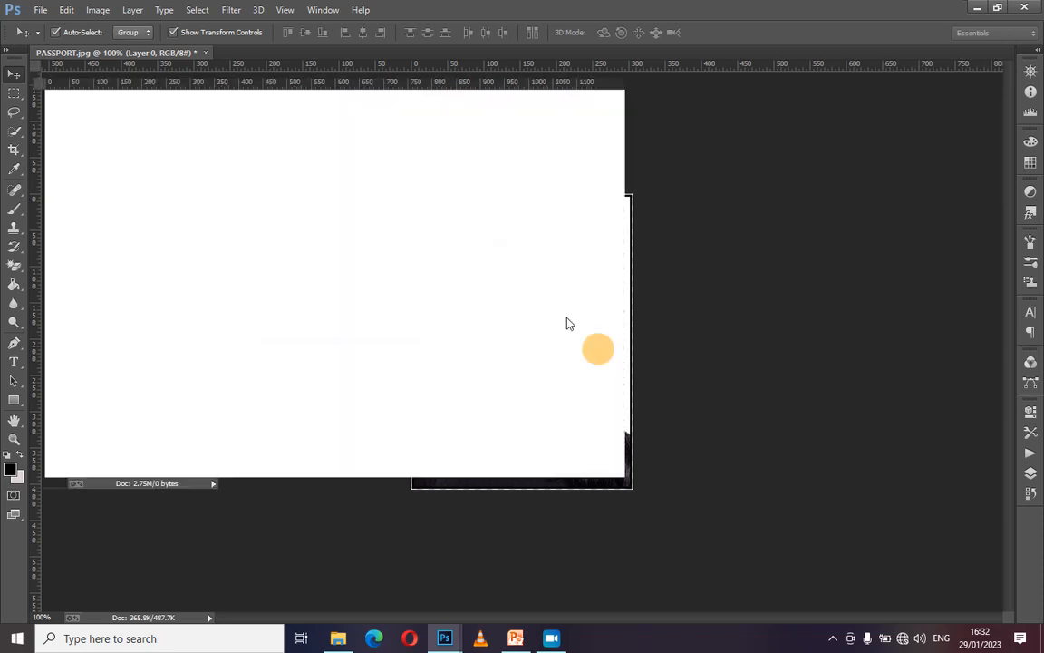
drag(424, 70, 573, 63)
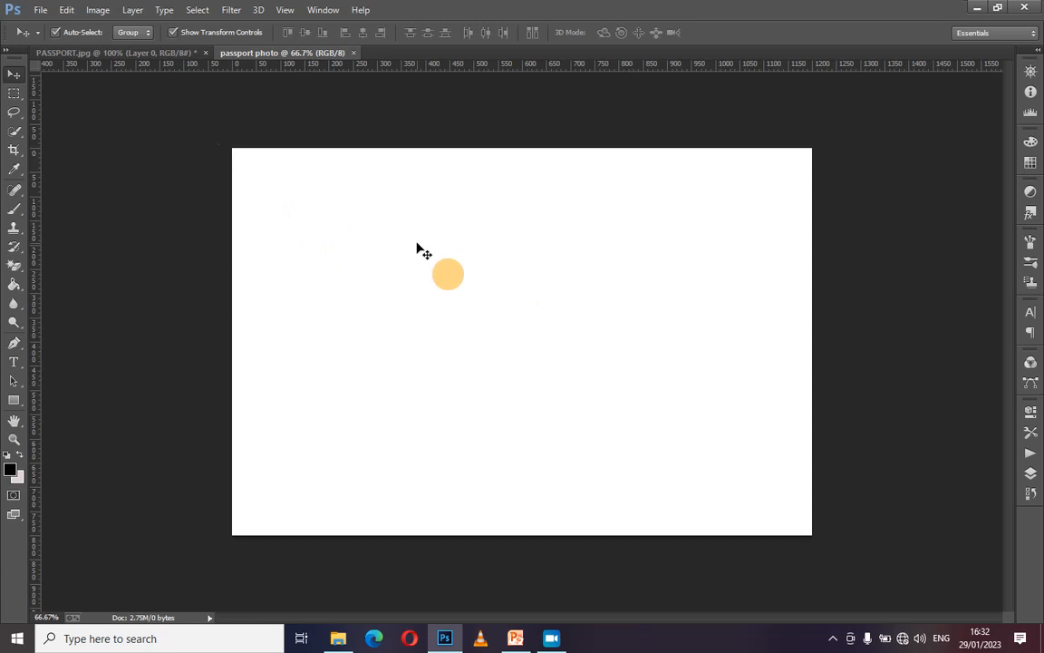
Step: Start a Fill on the blank passport photo canvas with Pattern as the contents
click(68, 10)
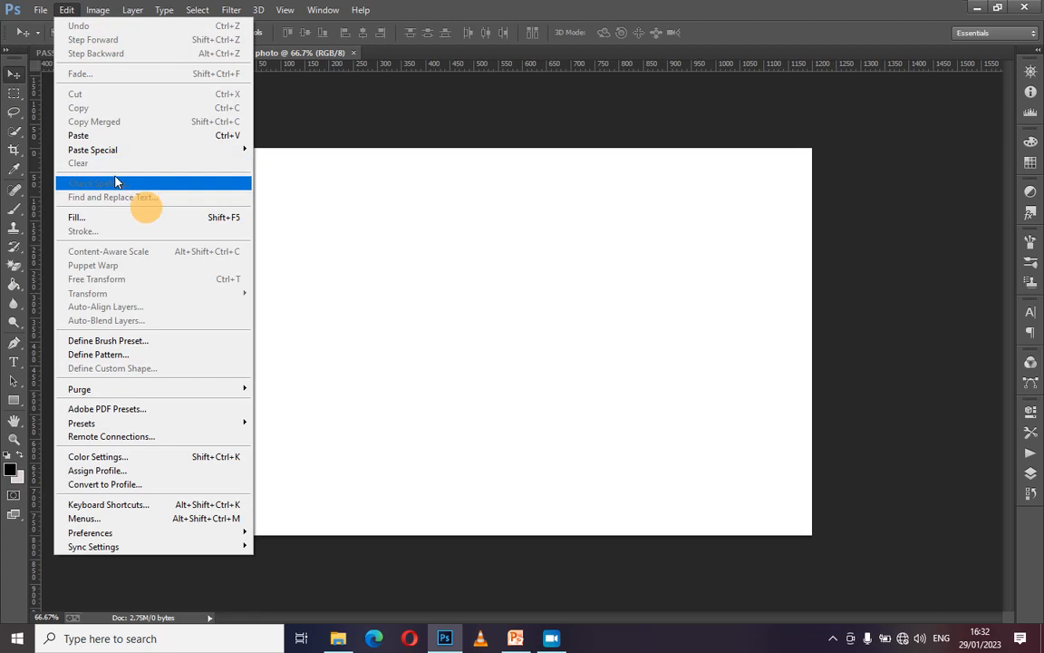
click(120, 220)
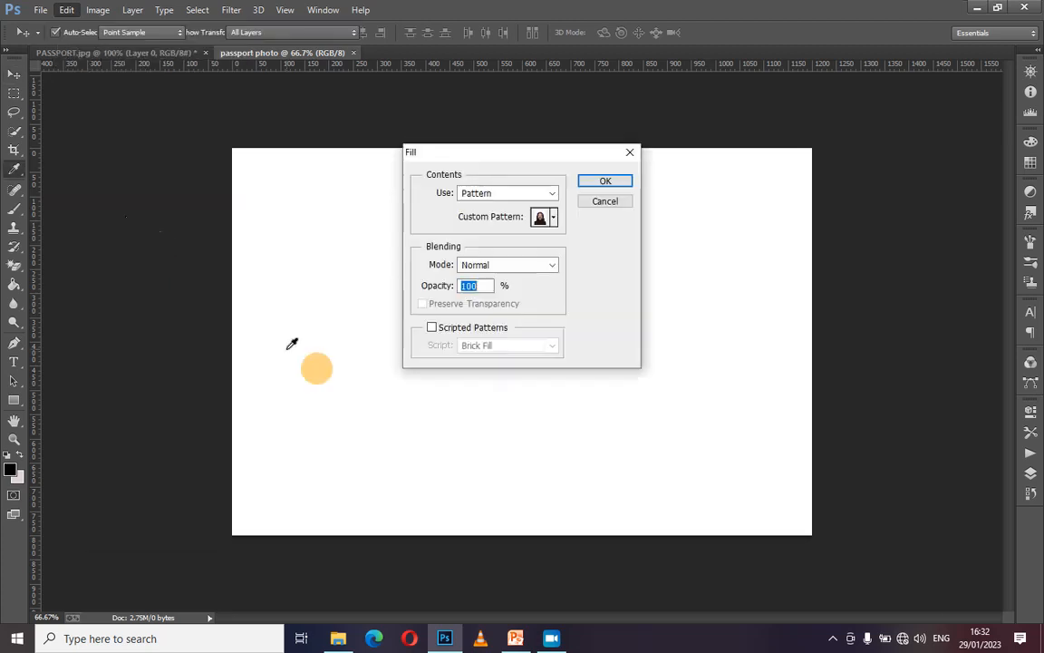
click(554, 218)
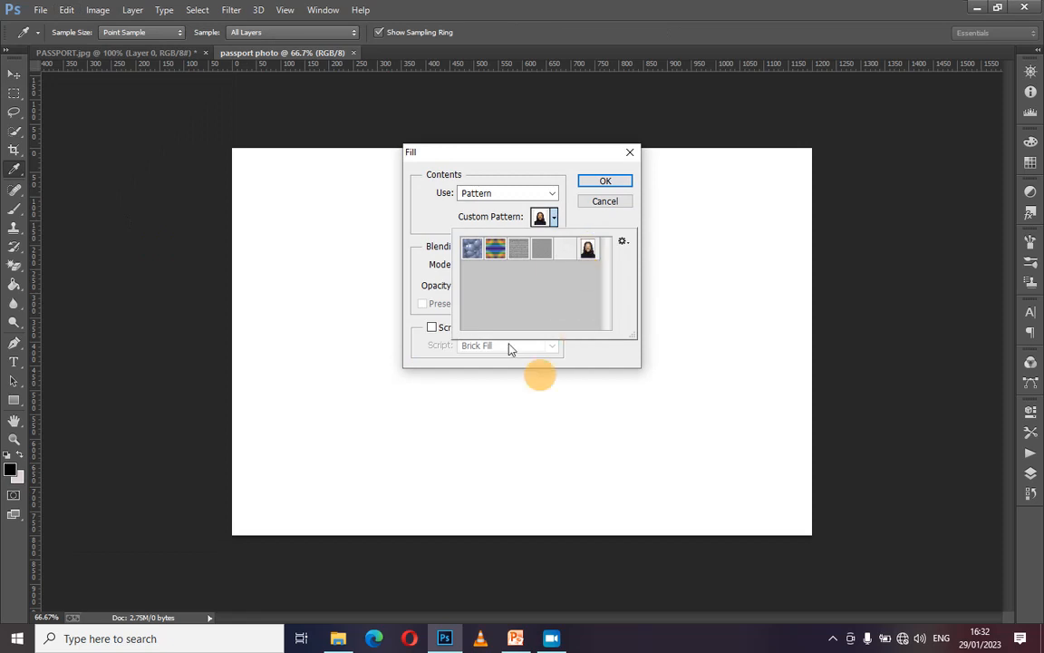
click(552, 196)
click(552, 193)
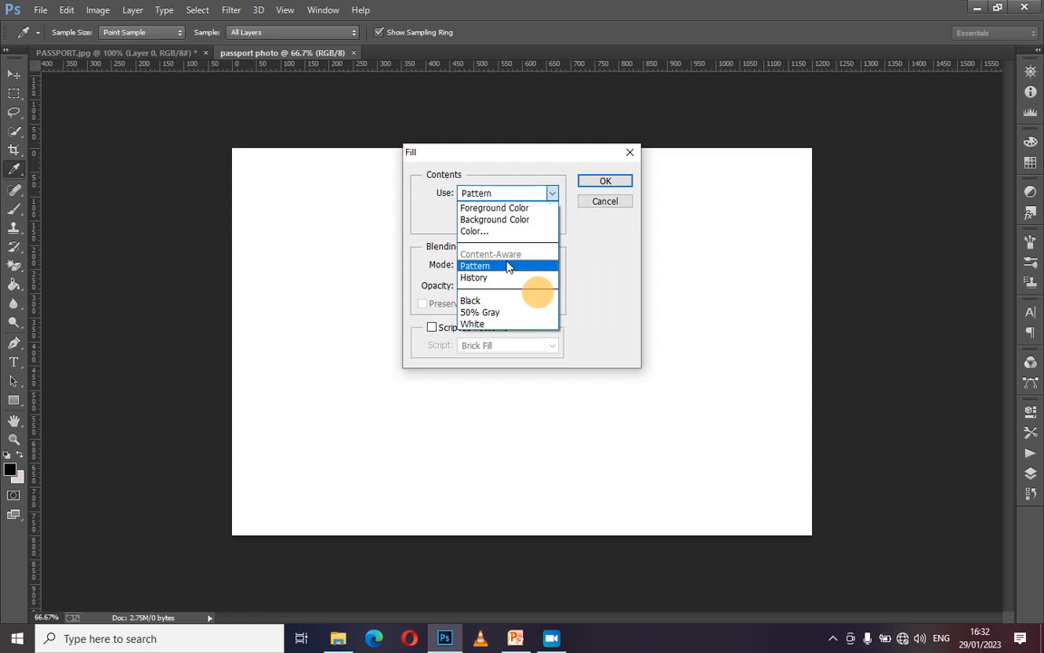
click(508, 266)
click(552, 193)
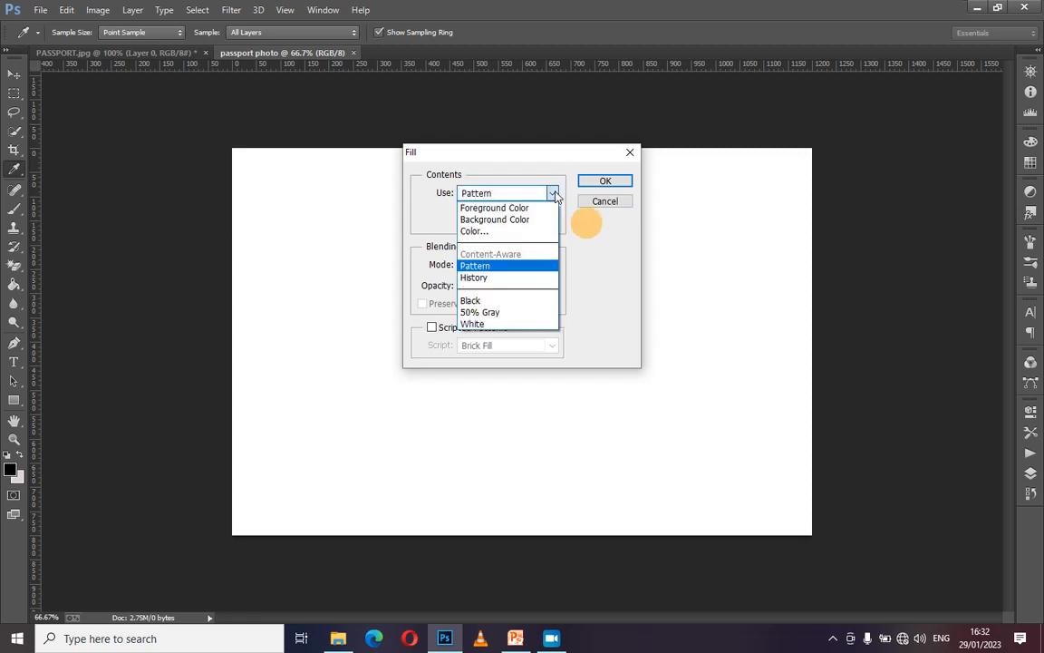
click(476, 266)
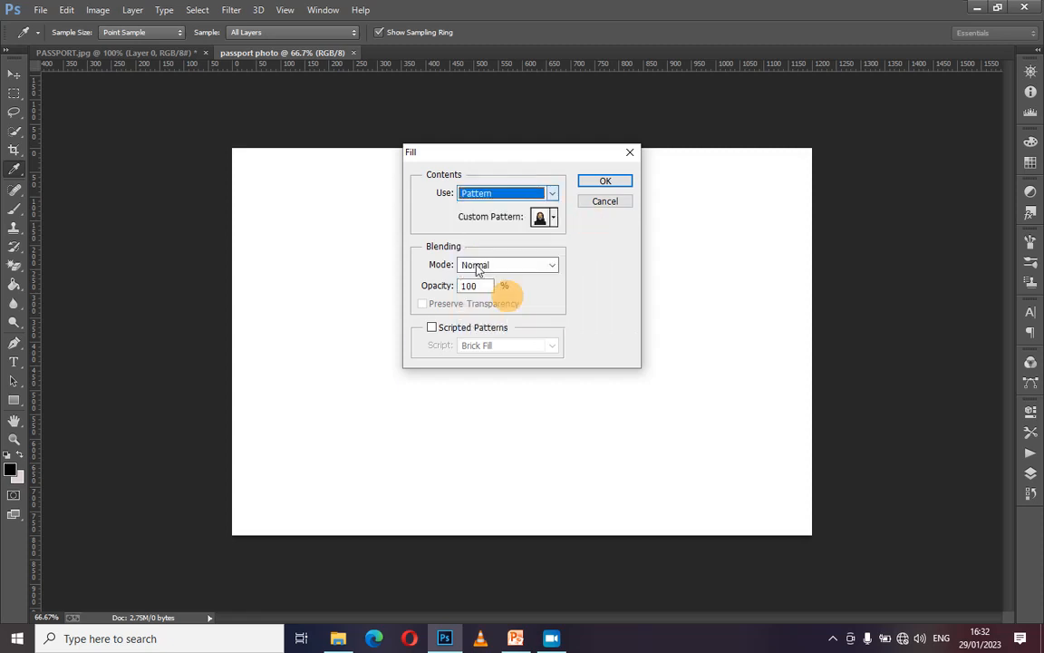
click(552, 193)
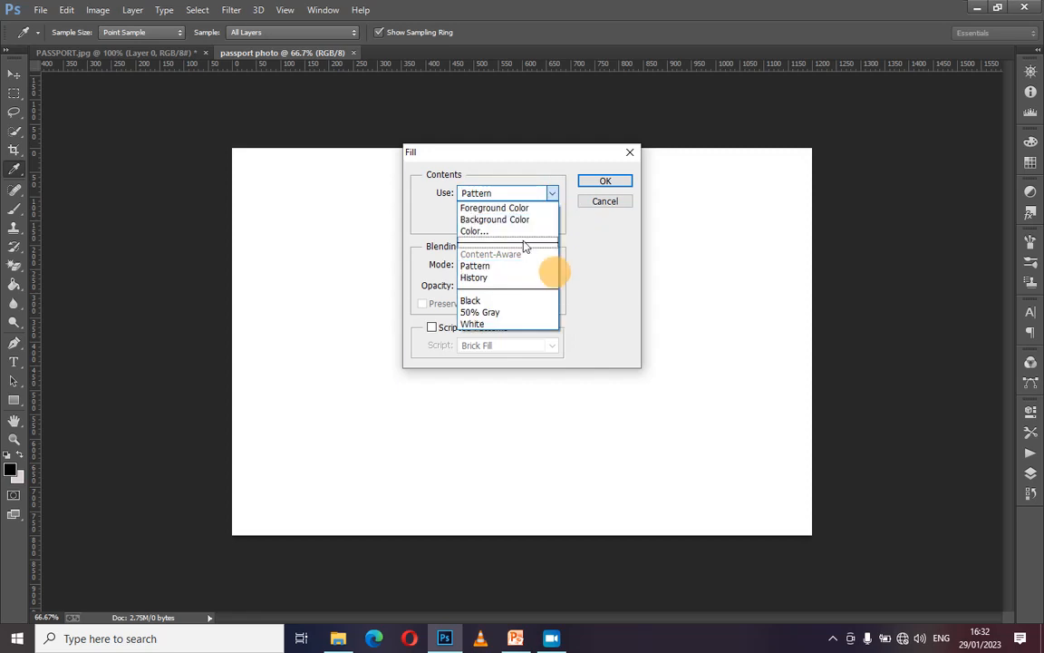
click(527, 224)
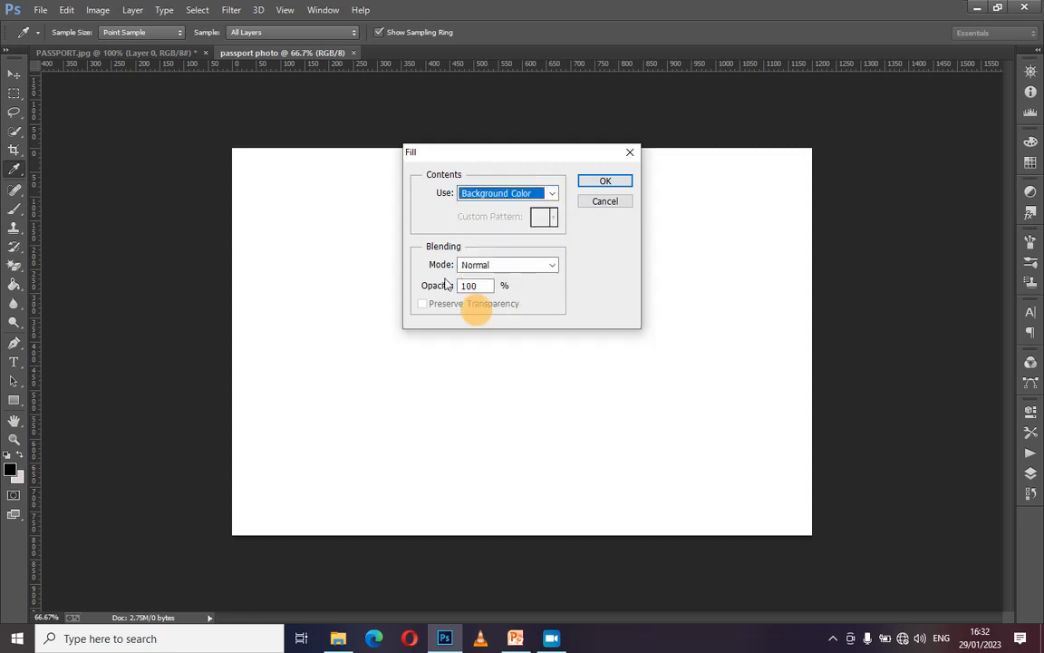
click(552, 193)
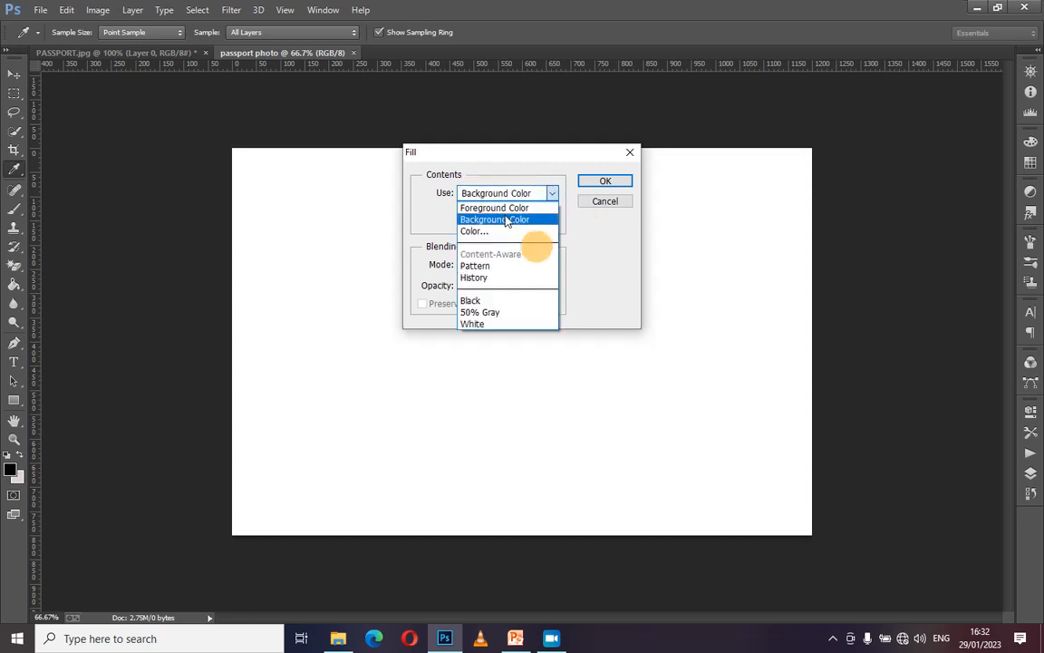
click(501, 267)
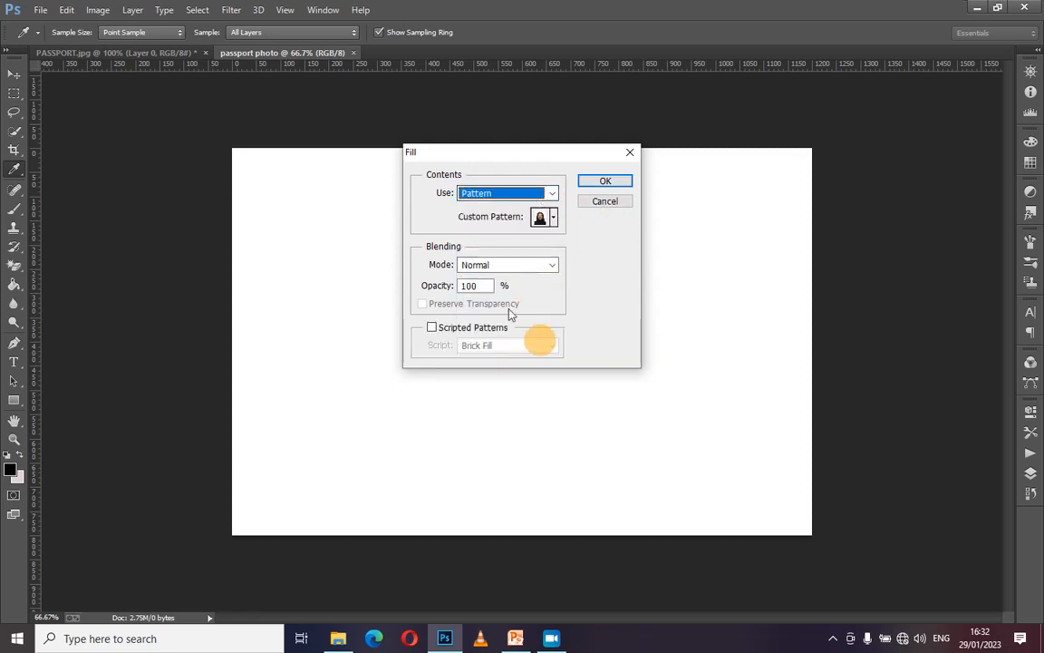
Step: Fill the canvas with the custom passport portrait pattern in Normal mode at 100% opacity
click(554, 217)
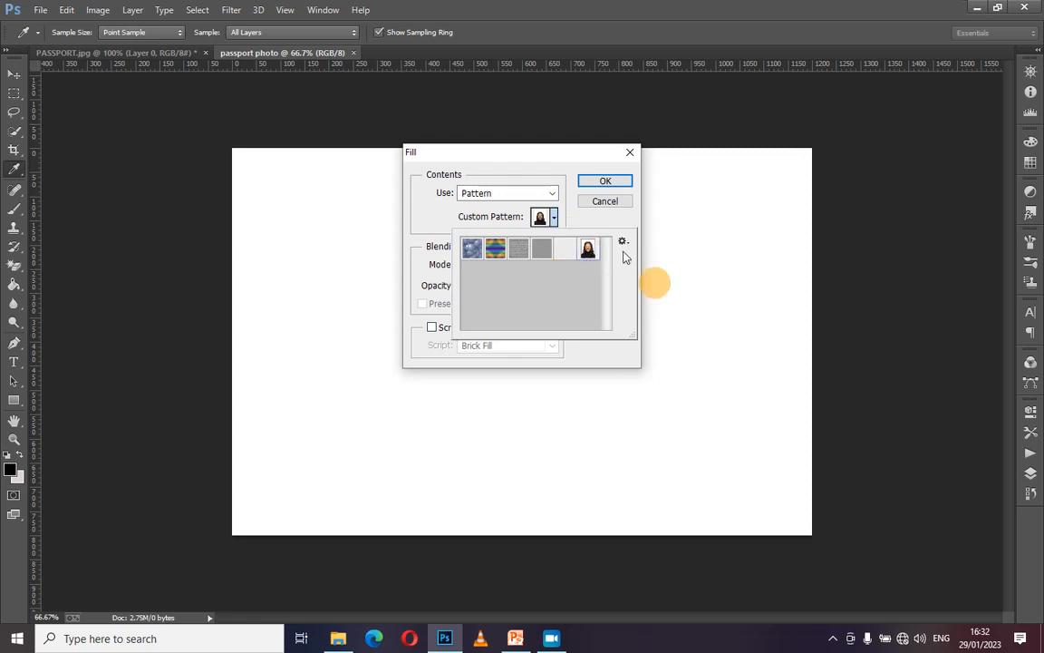
click(602, 184)
click(602, 184)
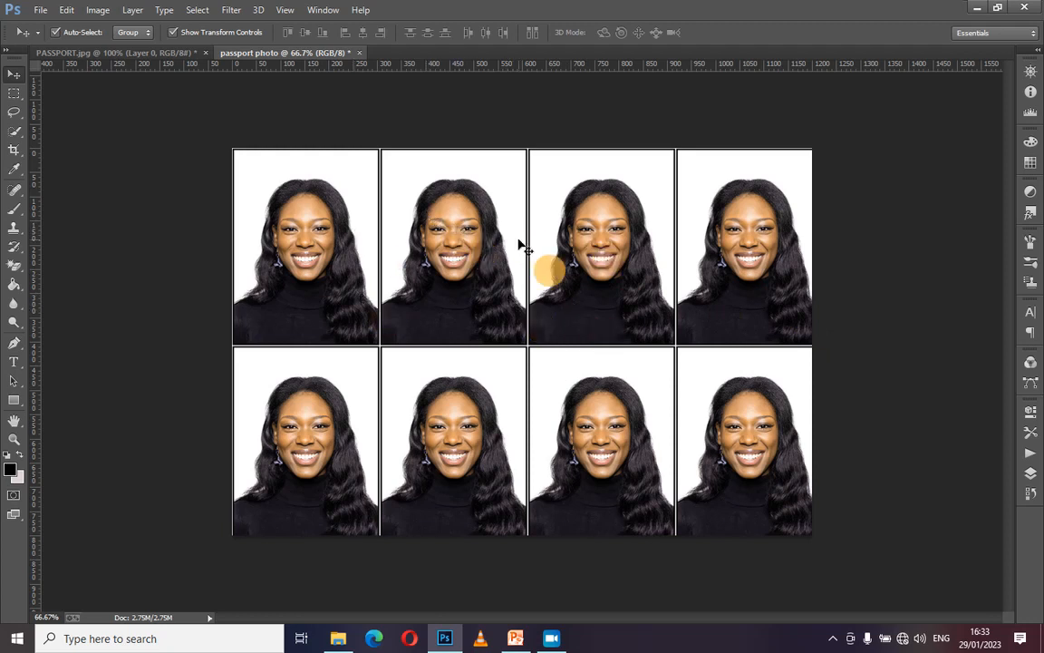
Step: Convert the locked Background of the passport sheet into a regular layer named Layer 0
click(1031, 473)
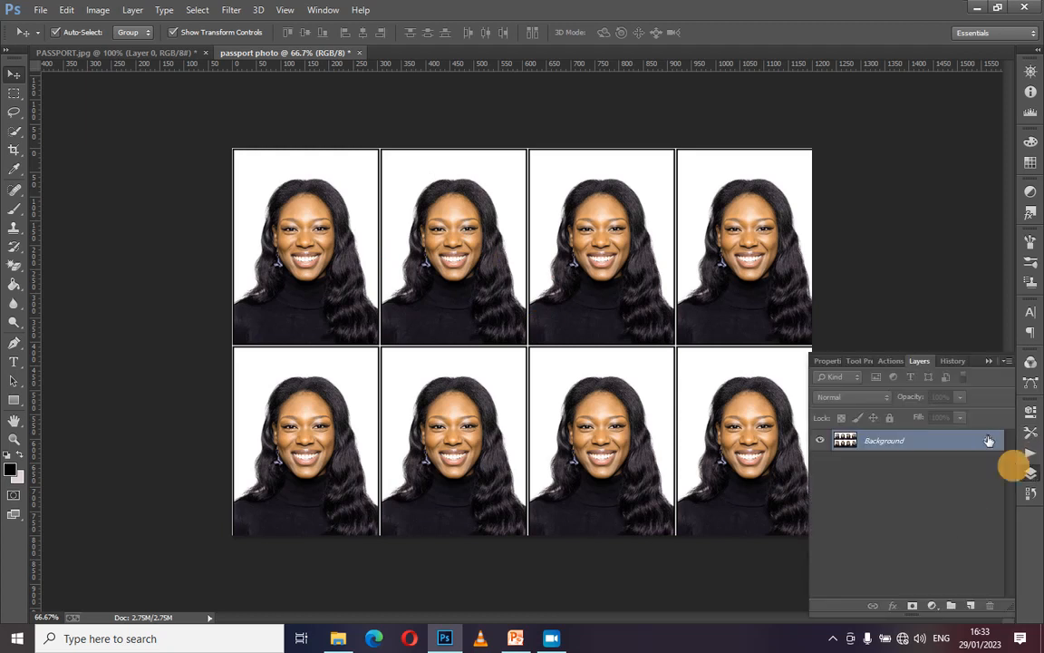
double_click(988, 440)
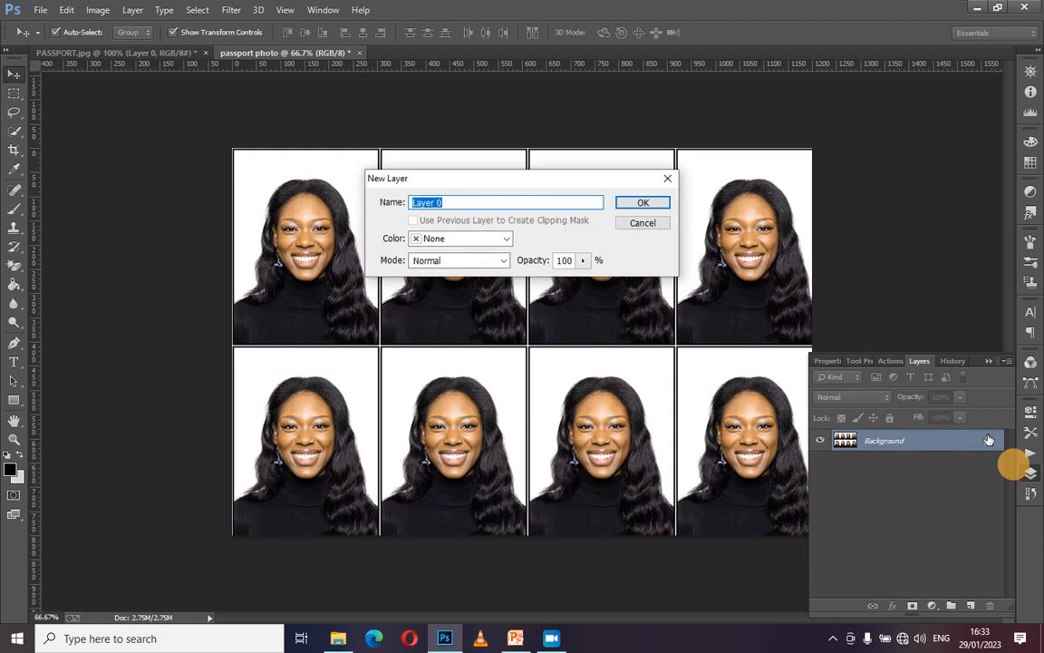
key(Return)
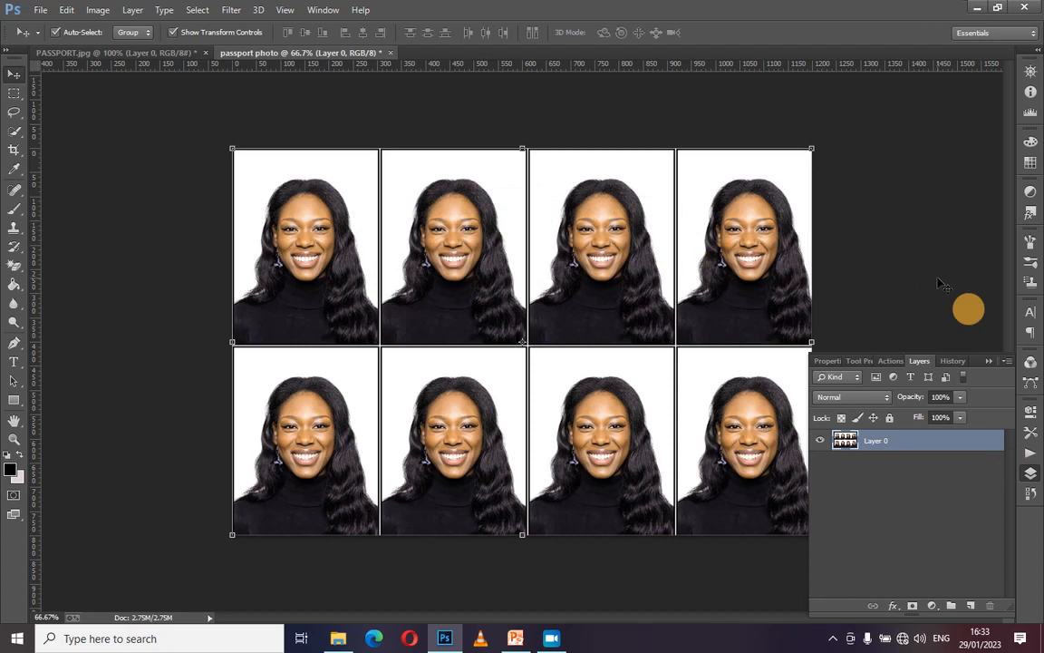
click(988, 361)
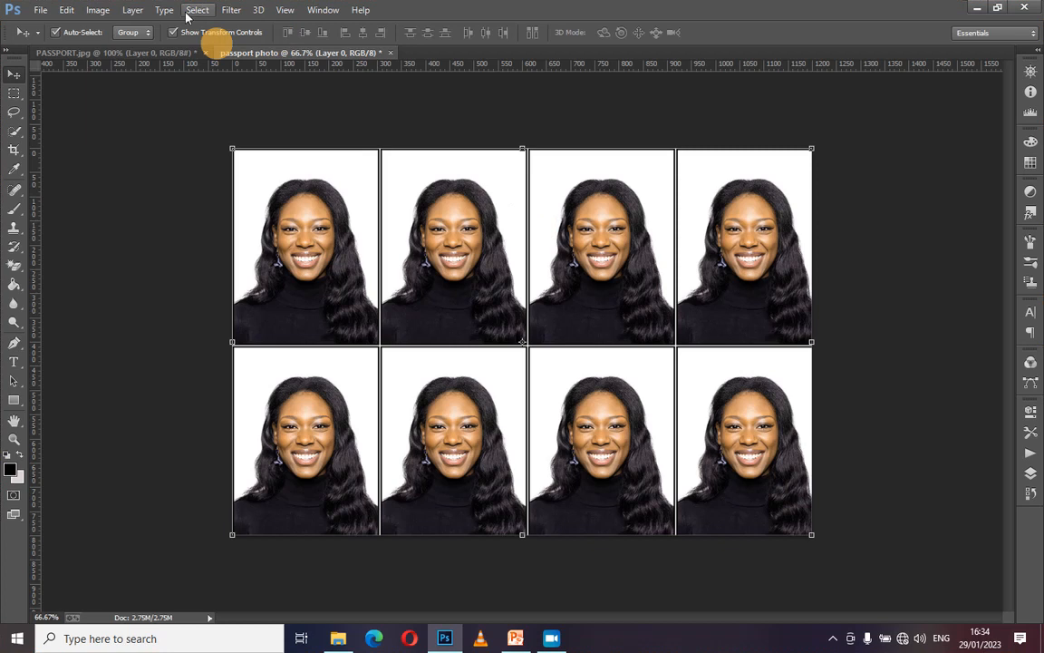
Step: Save the tiled sheet as a JPEG named passport photo in the PASSPORT folder, with quality 8 (High) and Baseline (Standard) format
click(41, 10)
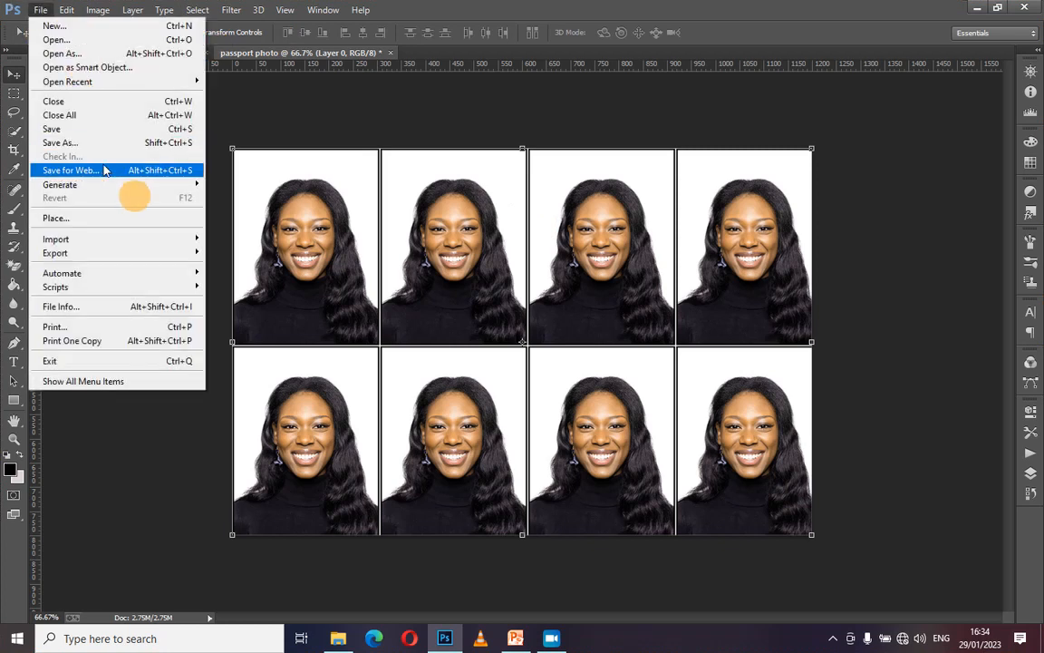
click(107, 145)
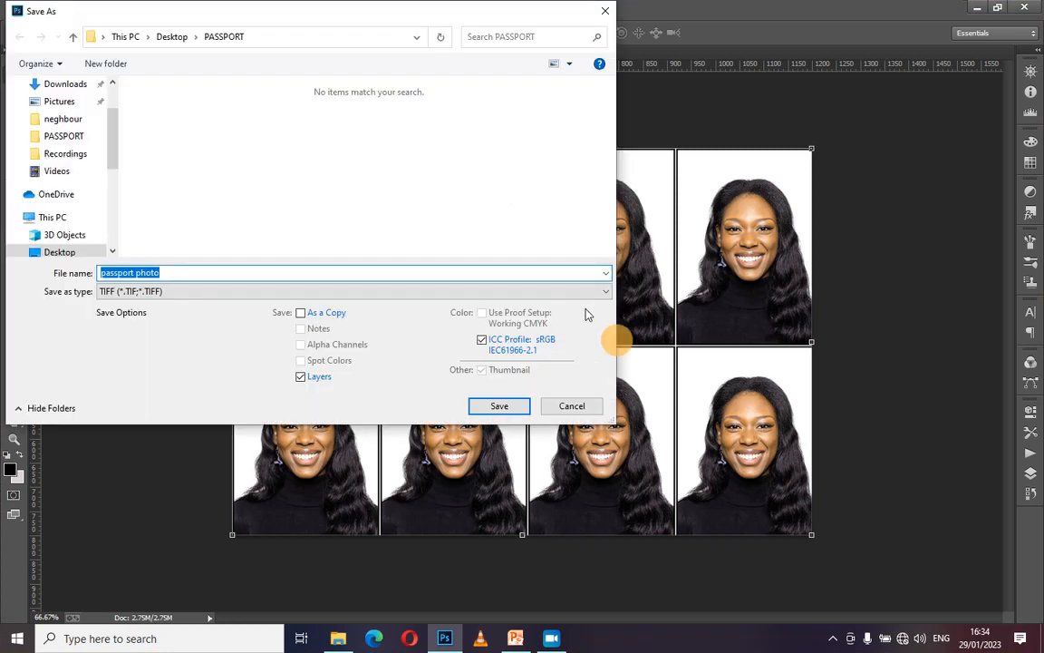
click(75, 137)
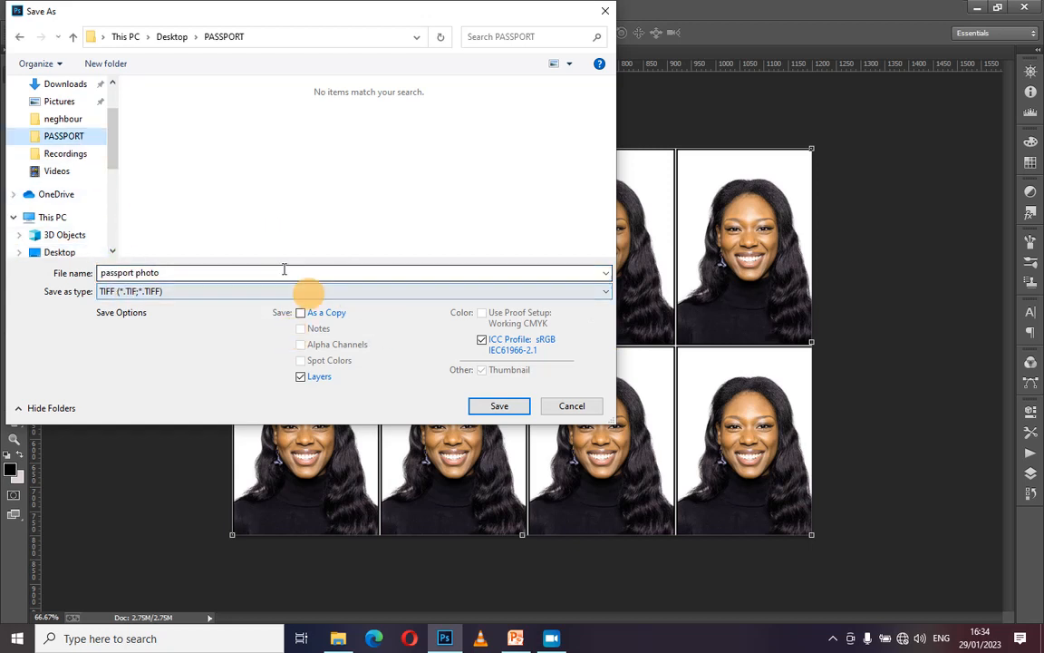
click(252, 273)
click(252, 272)
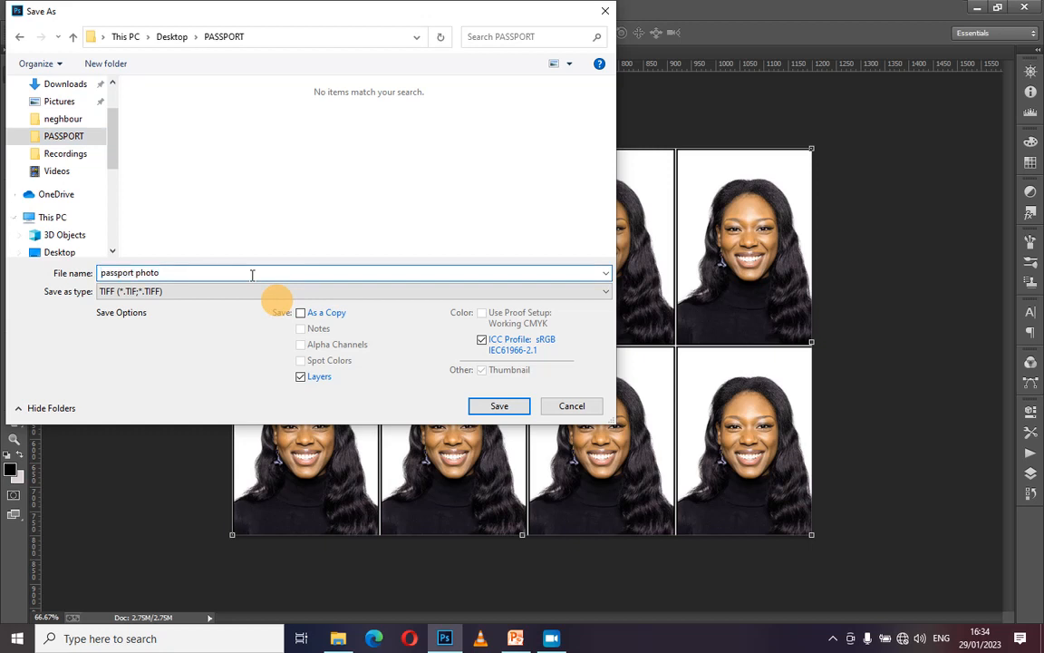
click(313, 291)
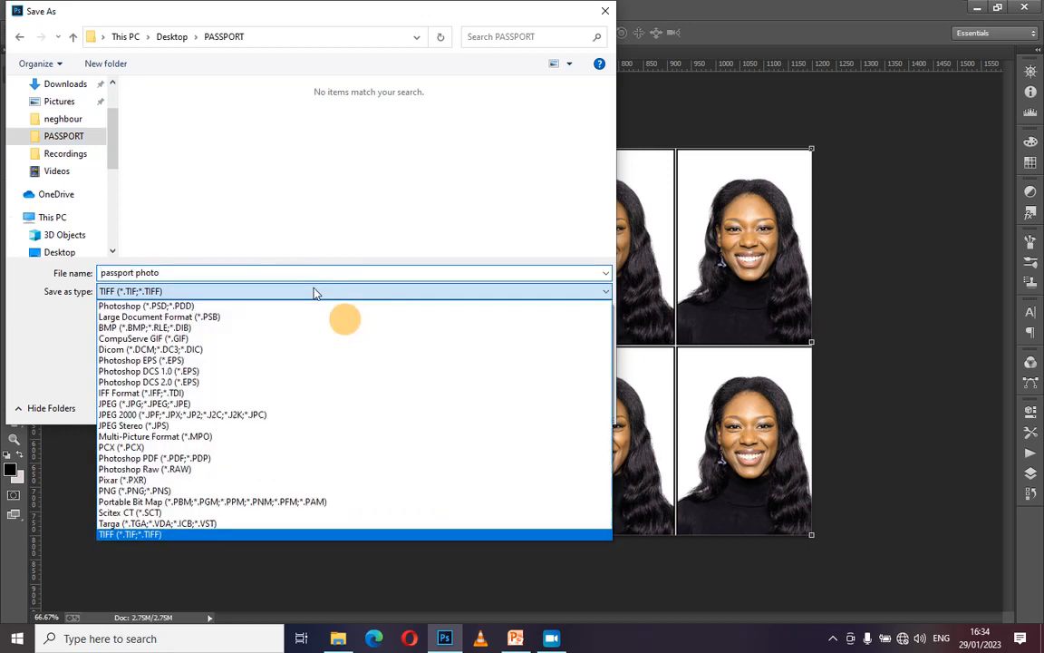
click(329, 403)
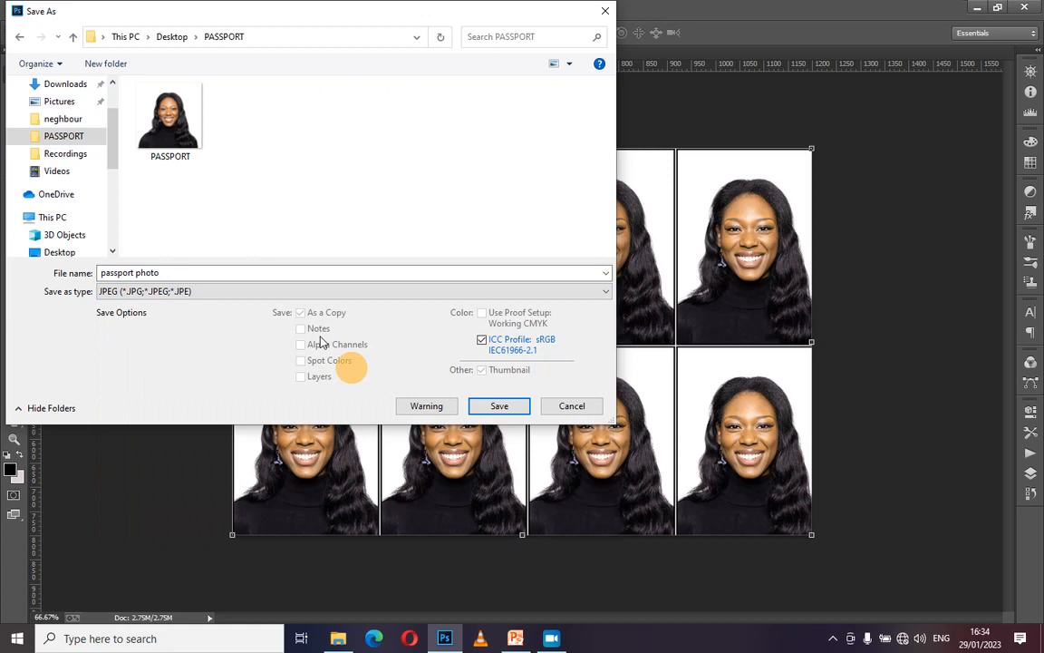
click(504, 408)
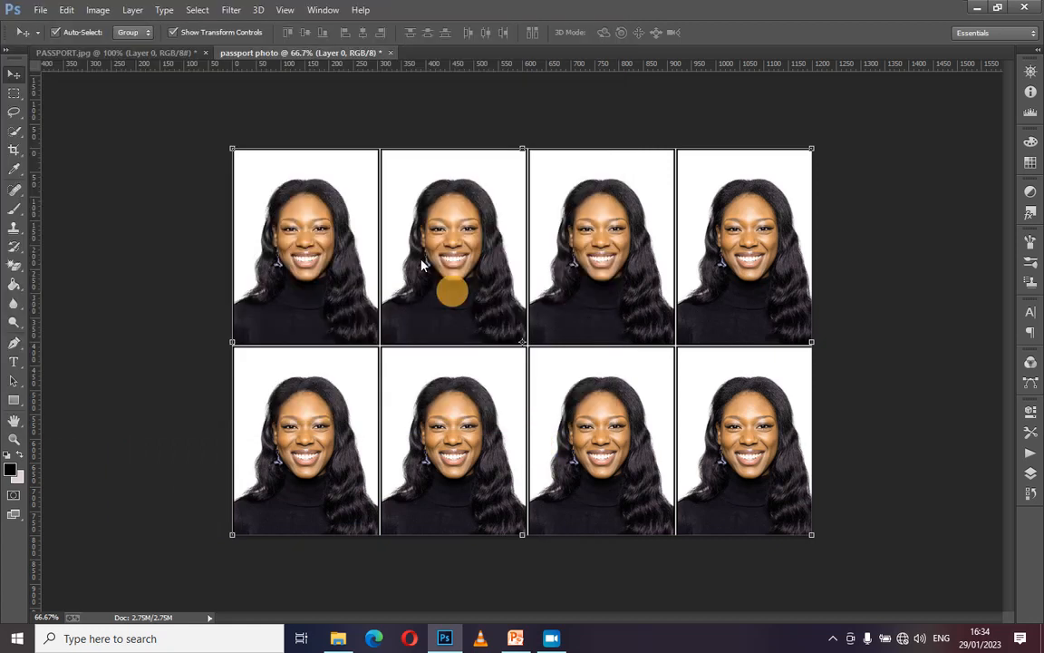
click(607, 165)
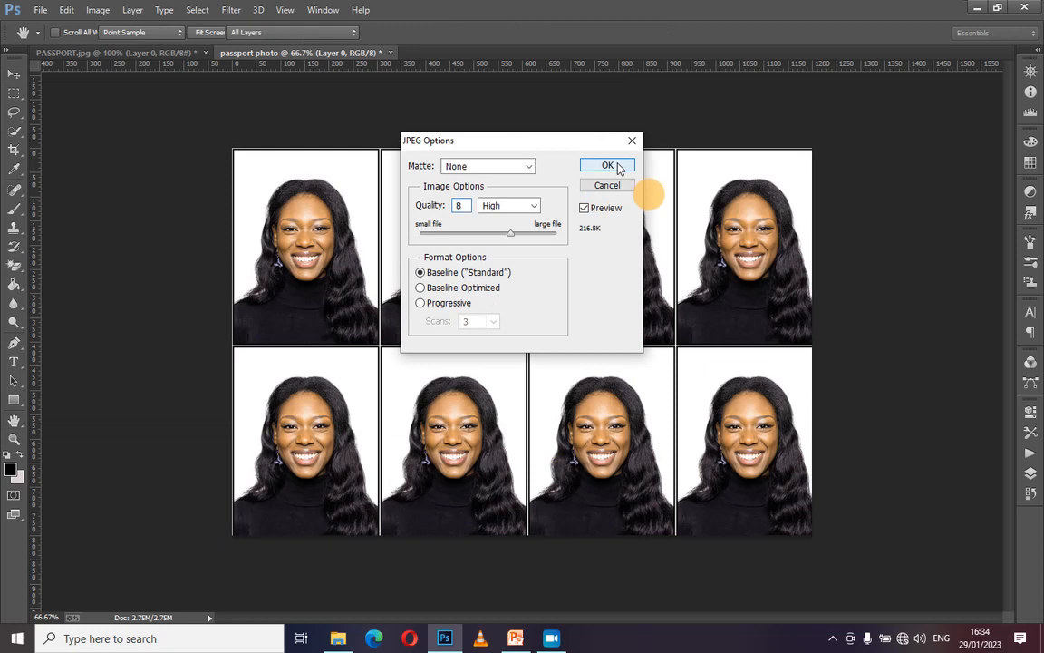
Step: Minimize the open windows to reach the desktop, open the PASSPORT folder in File Explorer and select the passport photo image
click(978, 9)
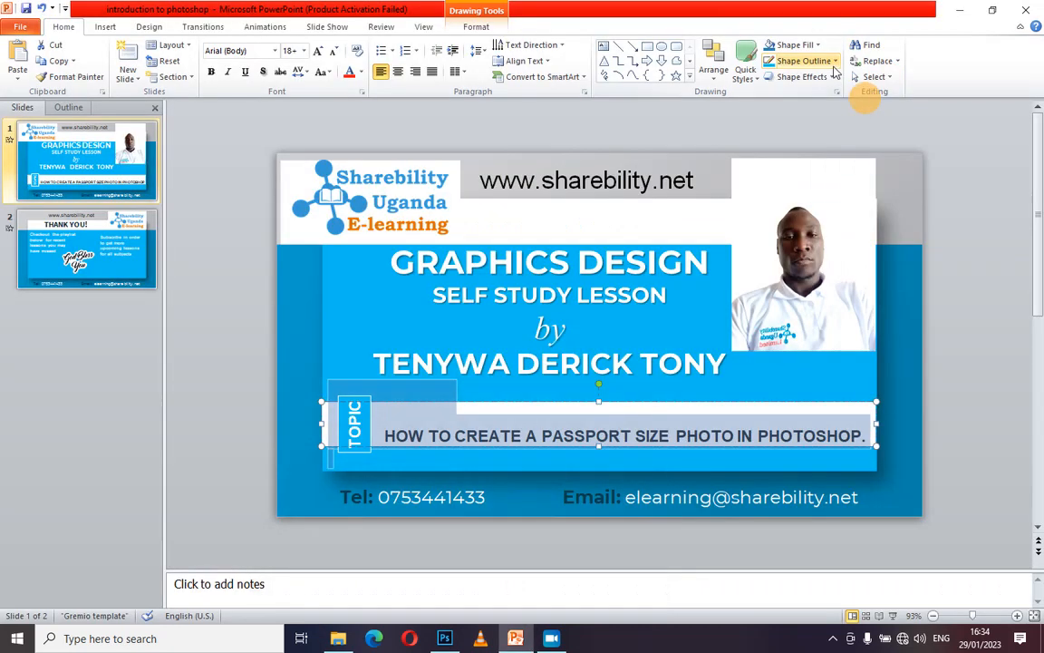
click(960, 9)
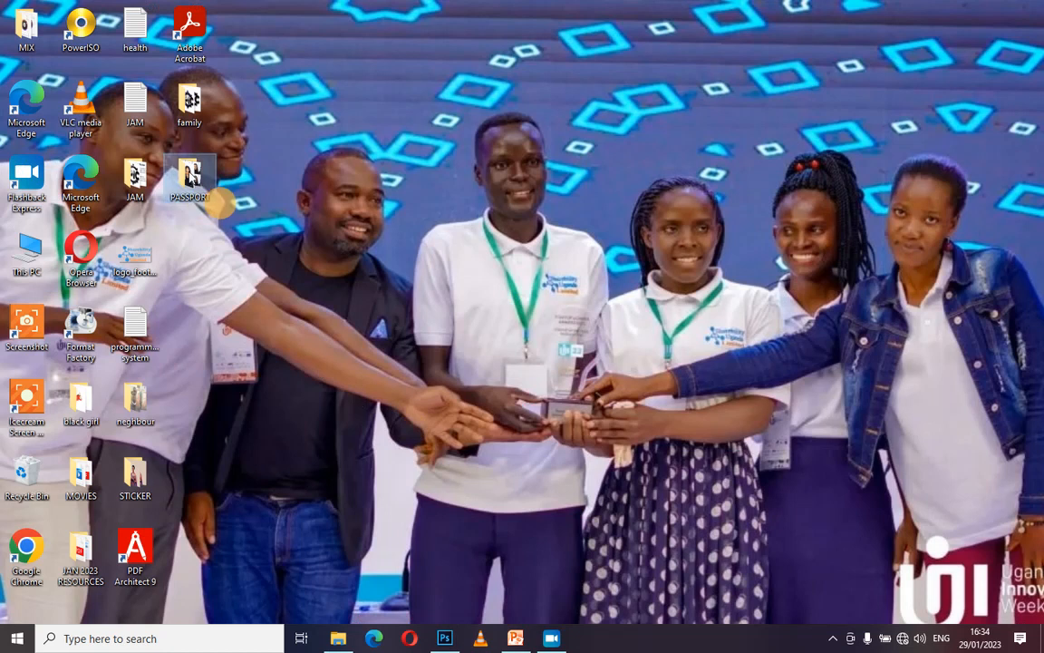
double_click(188, 178)
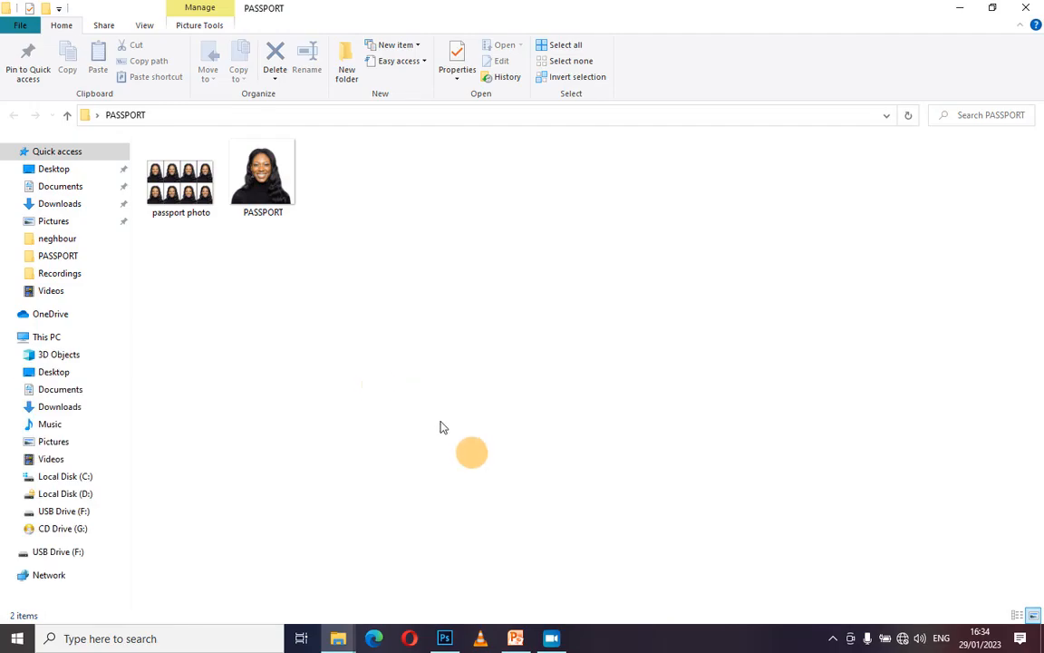
click(188, 184)
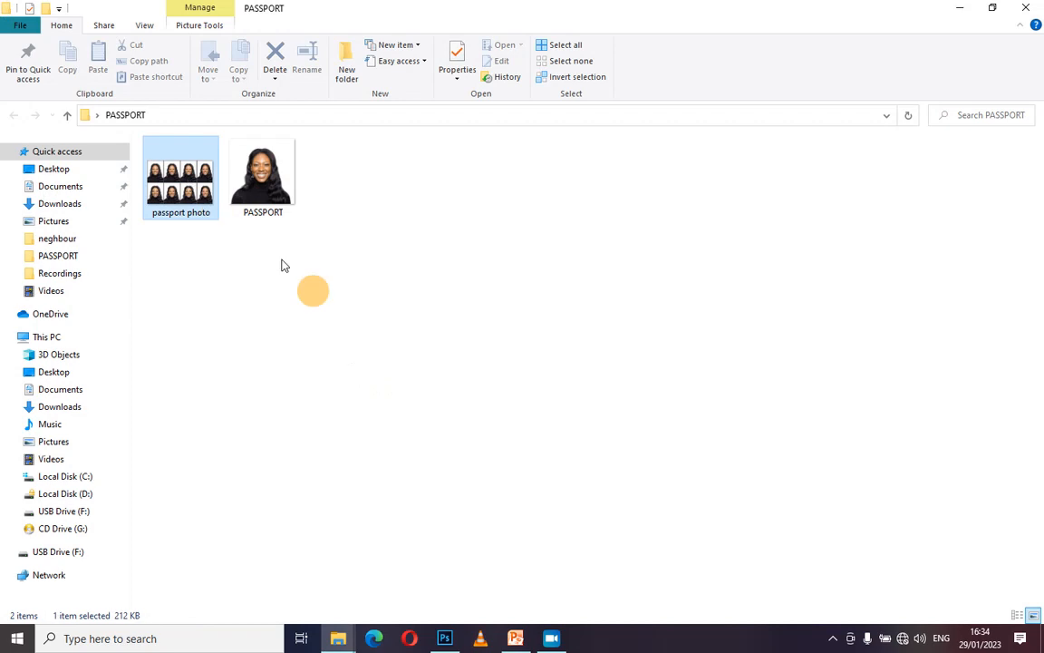